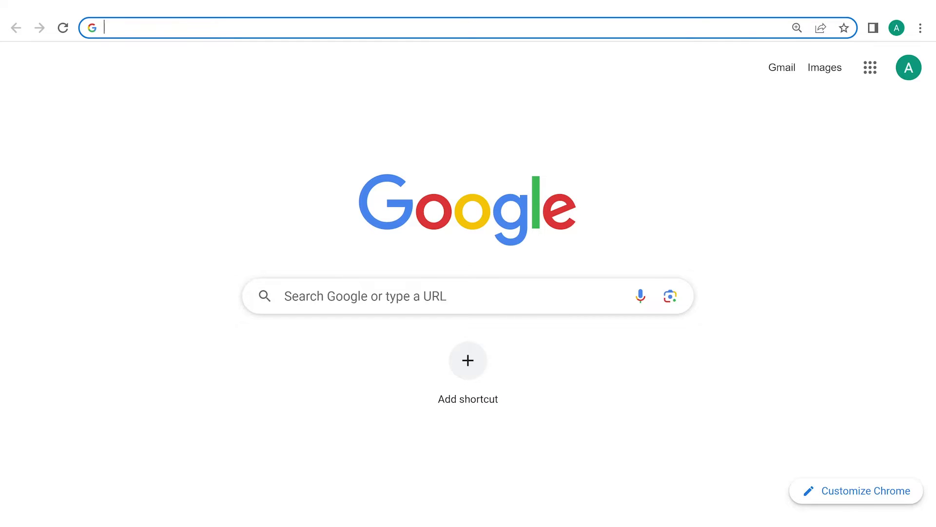
- Go to clipdrop.co from the browser address bar, correcting the mistyped address
type("clip")
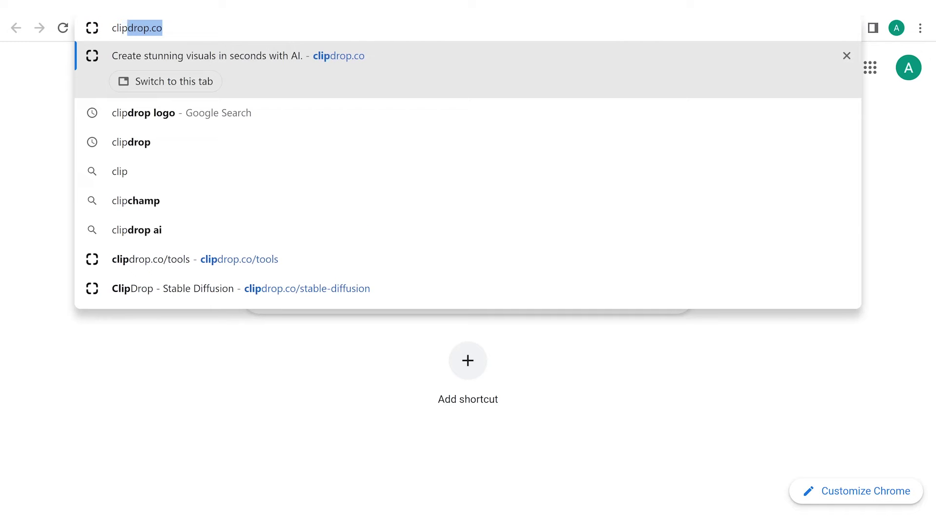
type("drop.cp")
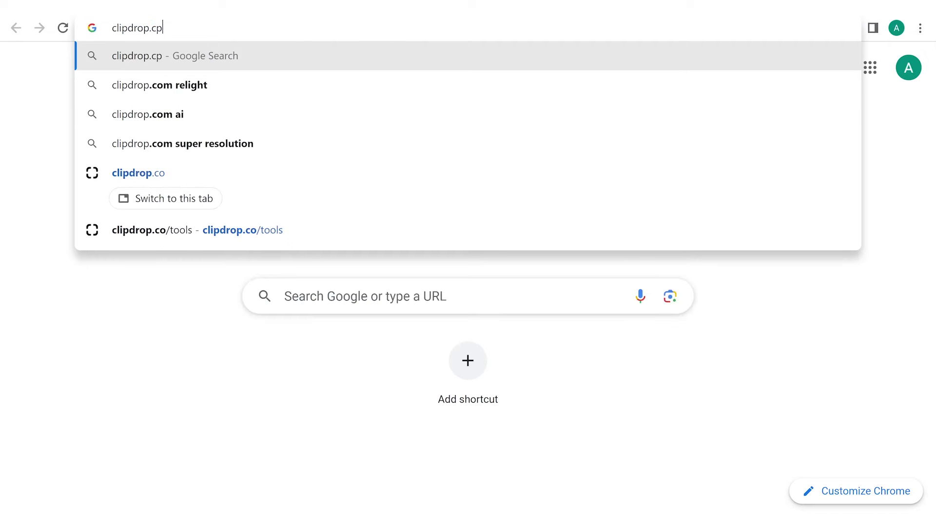
key("BackSpace")
type("o")
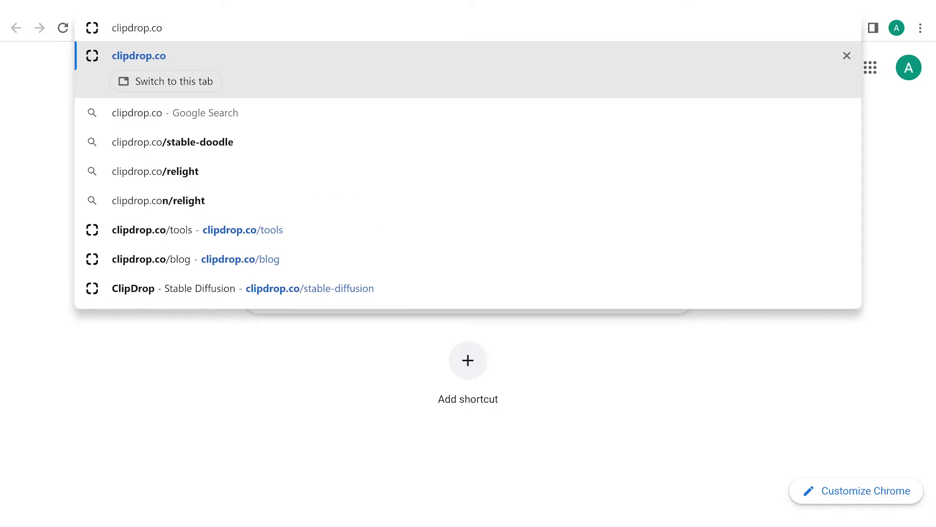
key("Return")
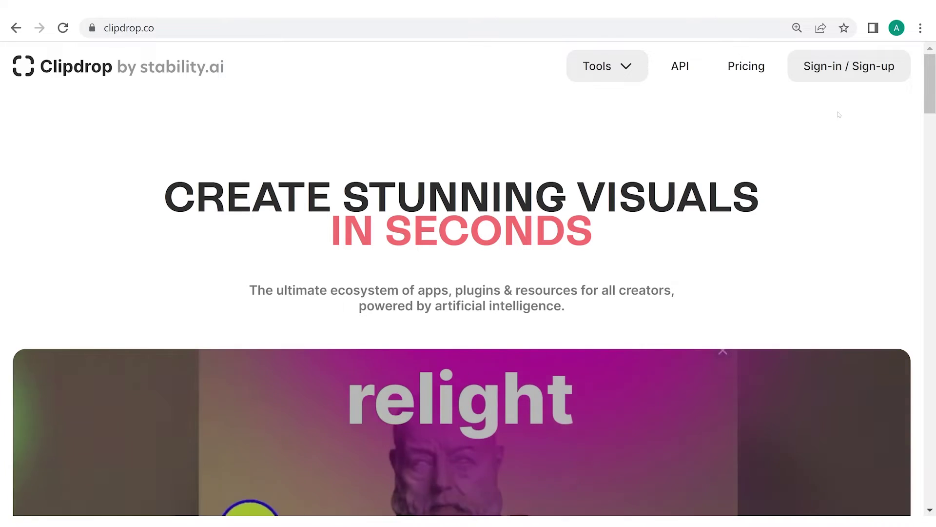
- Sign in to Clipdrop using the Google option in the login popup
left_click(842, 74)
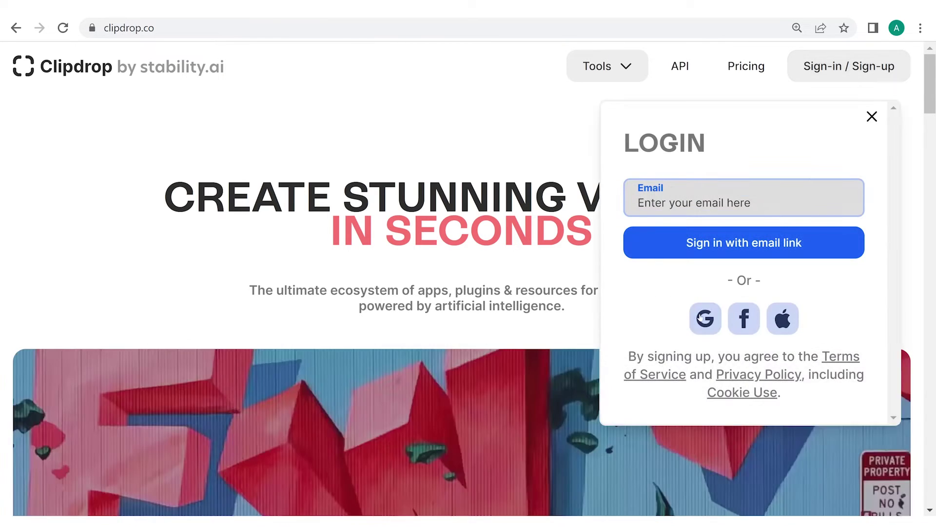
left_click(871, 117)
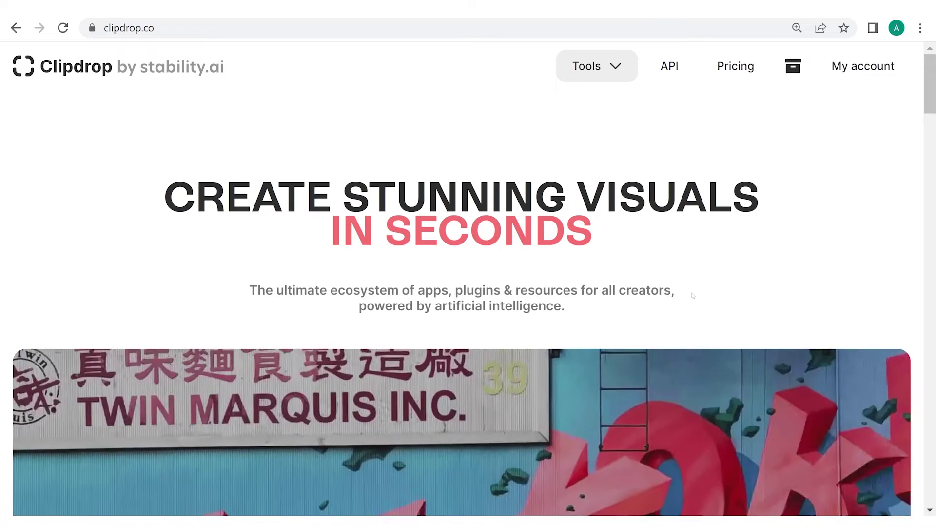
- Open Pricing and review the Free, Pro (249 ₹/month) and API plan features
left_click(723, 72)
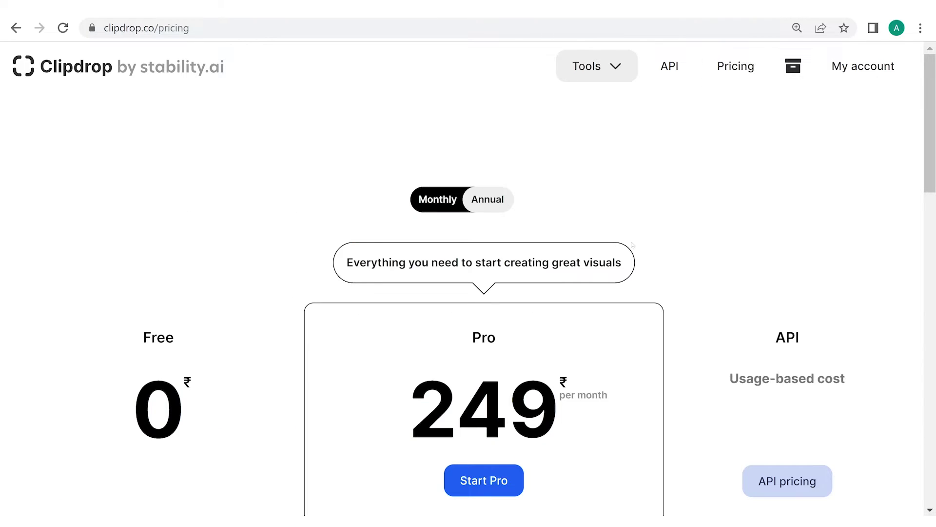
scroll(632, 244, "down", 3)
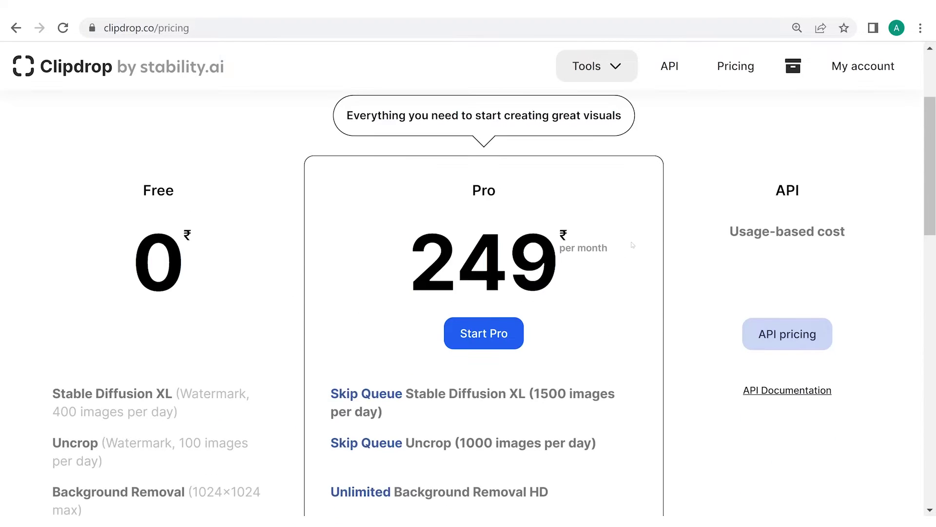
scroll(193, 368, "down", 5)
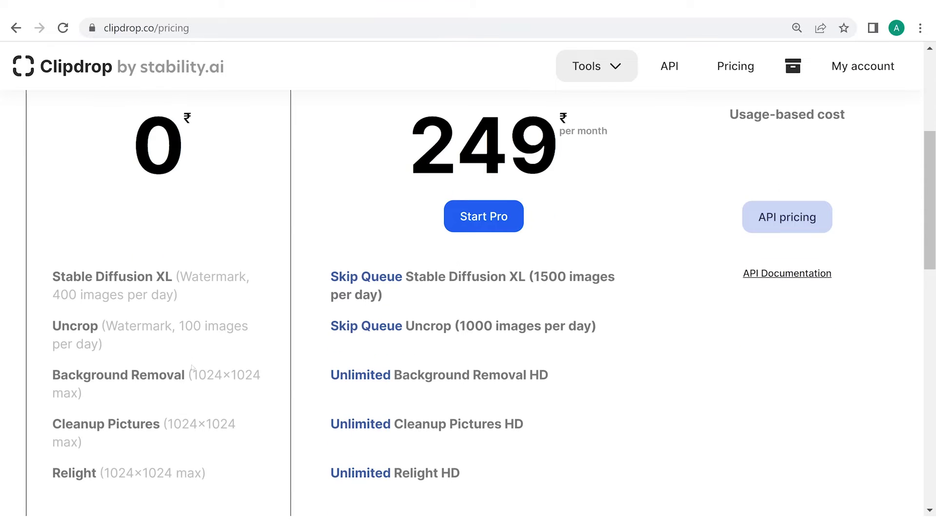
scroll(193, 367, "down", 4)
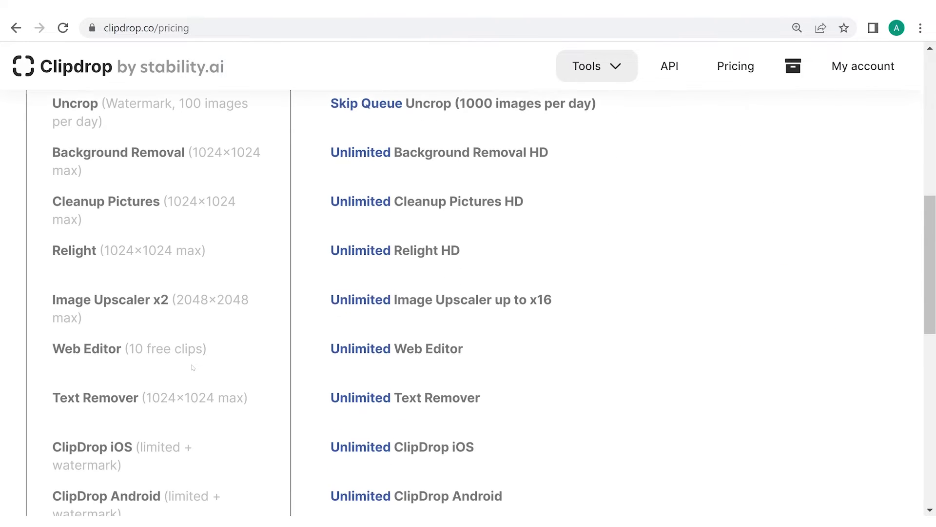
scroll(192, 368, "up", 4)
scroll(192, 367, "up", 4)
scroll(415, 410, "down", 2)
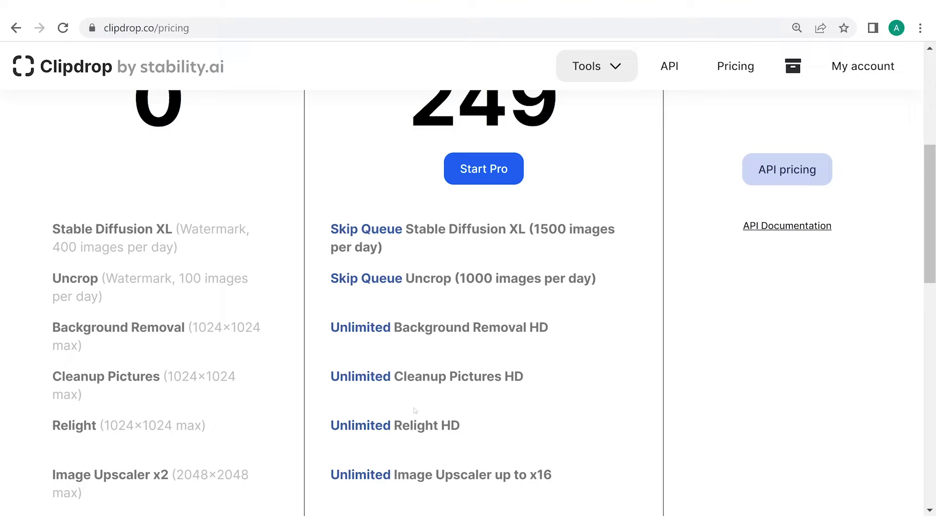
scroll(415, 410, "down", 5)
scroll(415, 410, "up", 10)
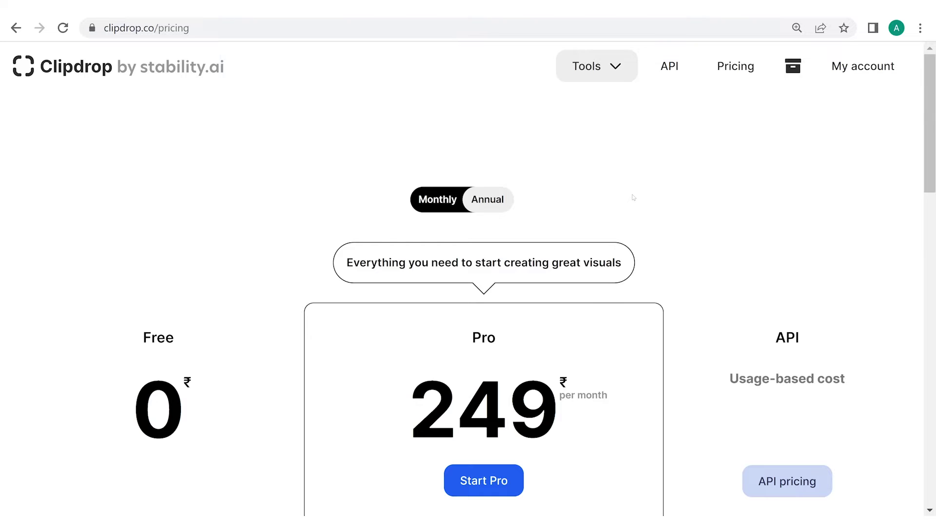
- Open All tools from the Tools menu, browse the grid, and filter to Generation
left_click(594, 71)
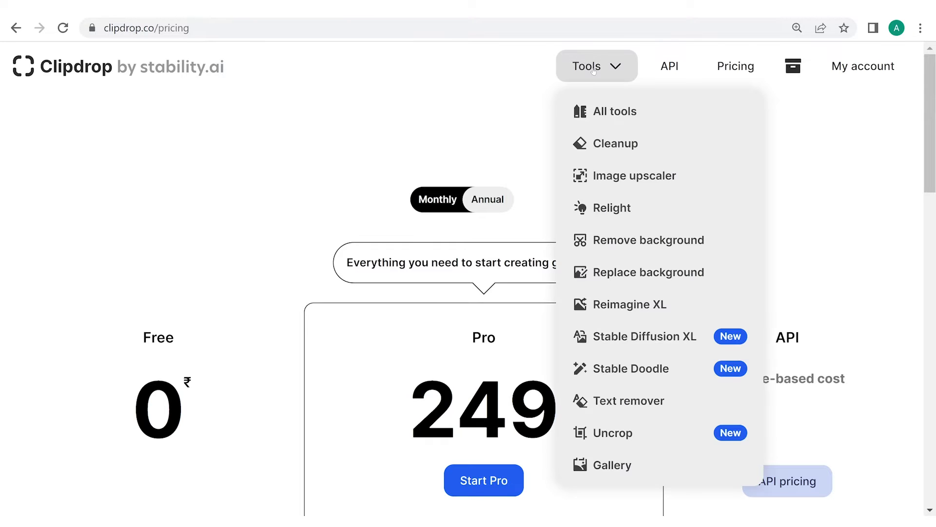
left_click(598, 110)
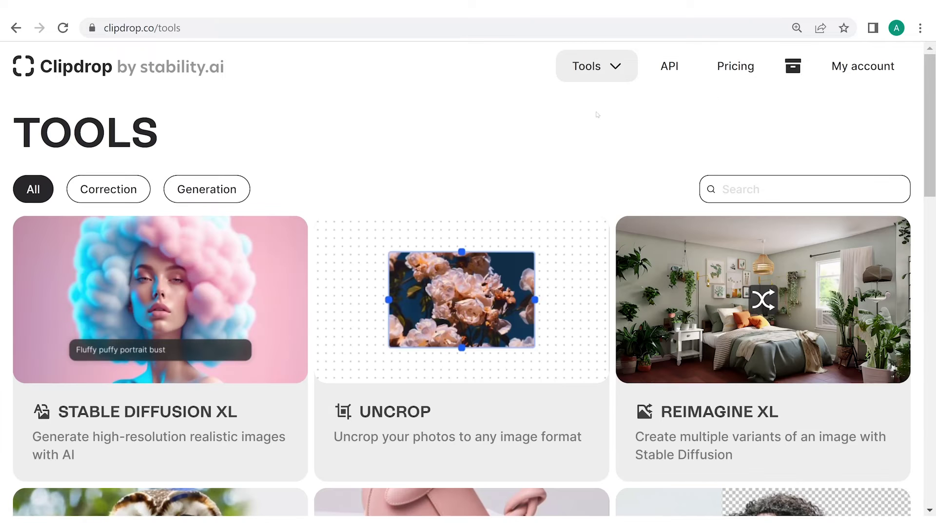
scroll(460, 138, "down", 3)
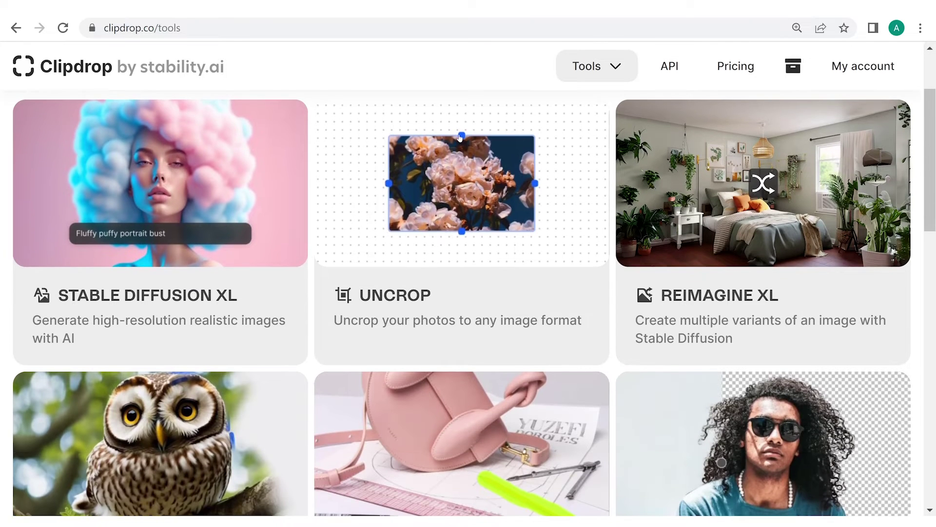
scroll(460, 138, "down", 1)
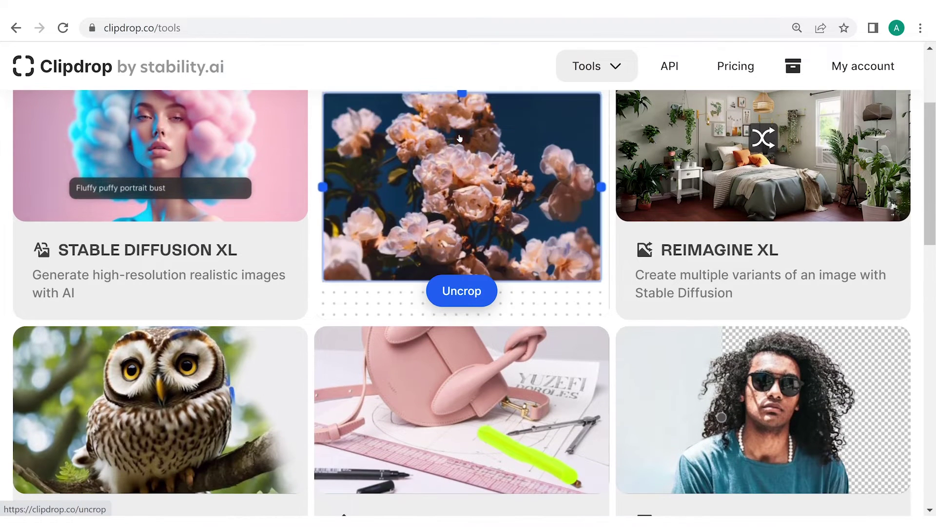
scroll(460, 138, "down", 1)
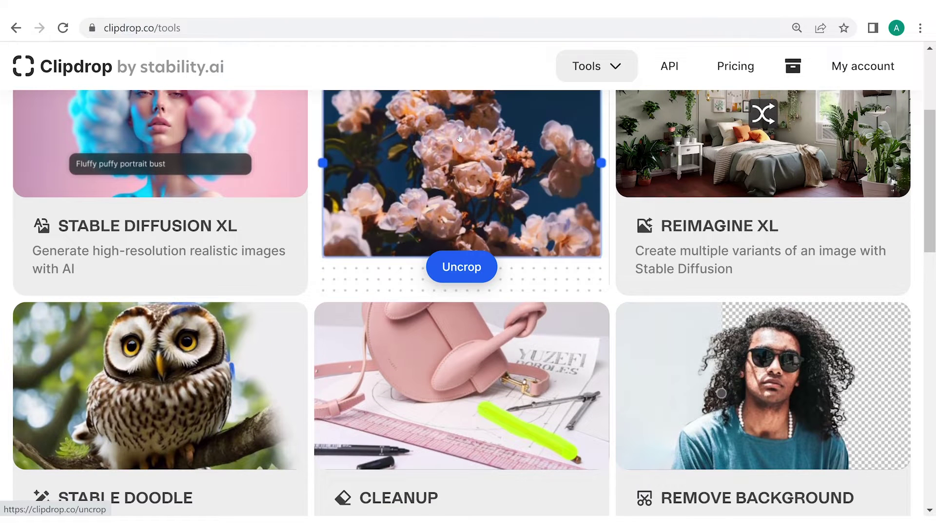
scroll(459, 138, "up", 3)
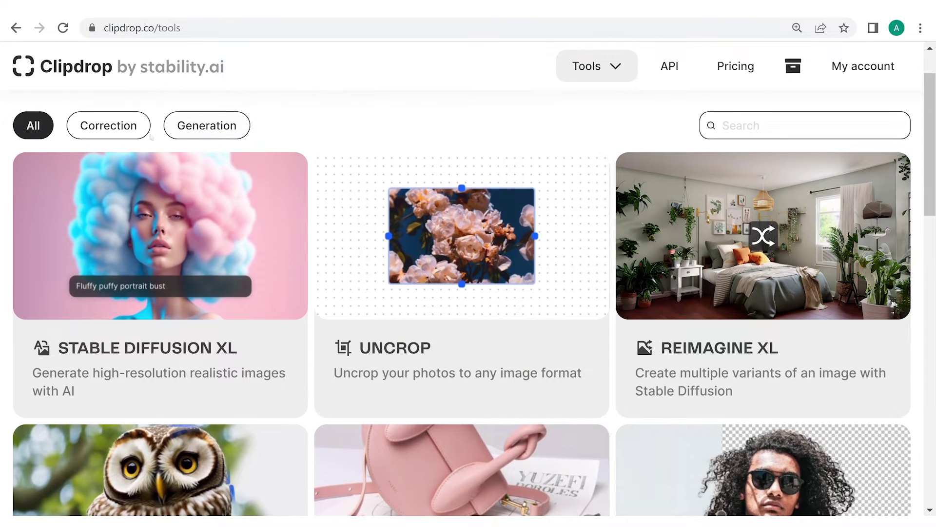
left_click(205, 131)
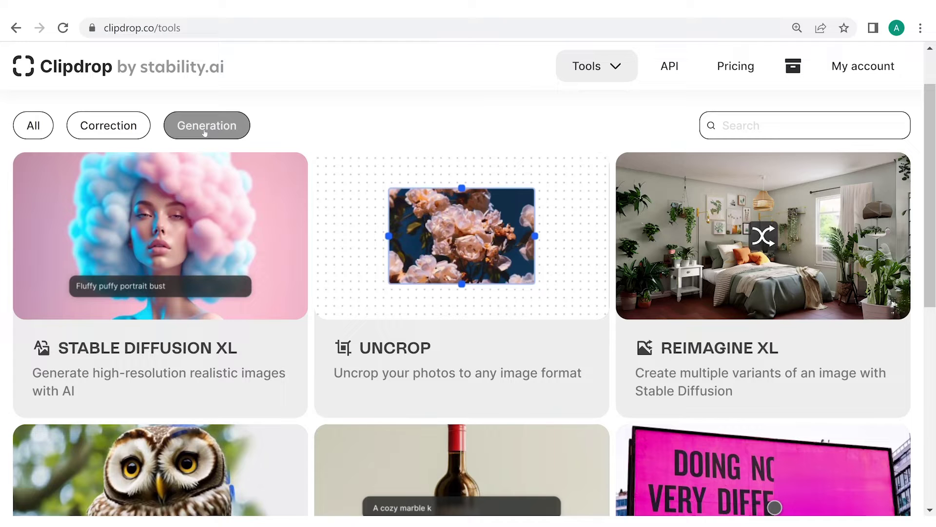
left_click(122, 128)
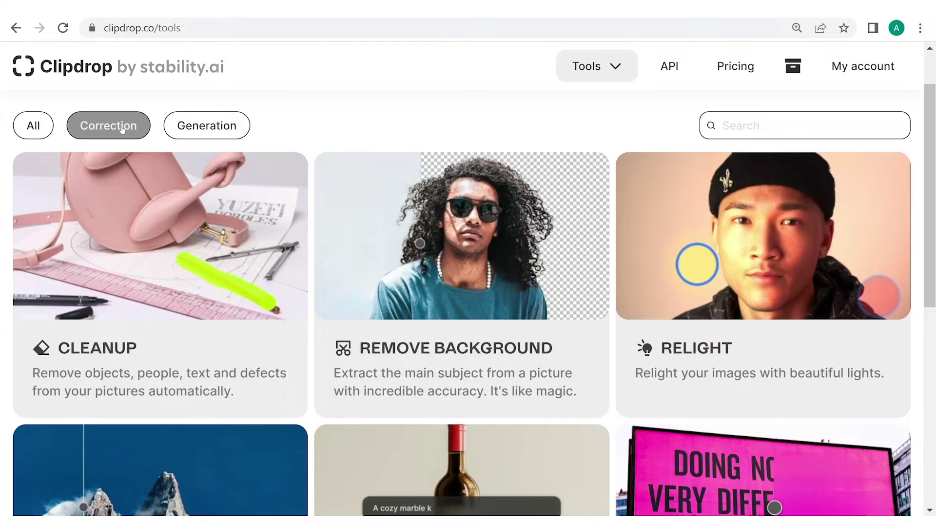
mouse_move(134, 278)
scroll(136, 279, "down", 1)
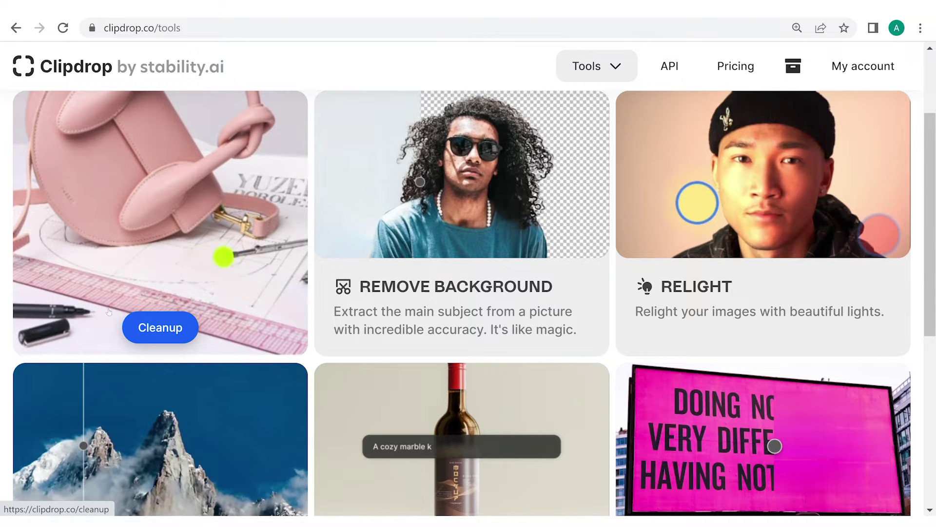
mouse_move(410, 307)
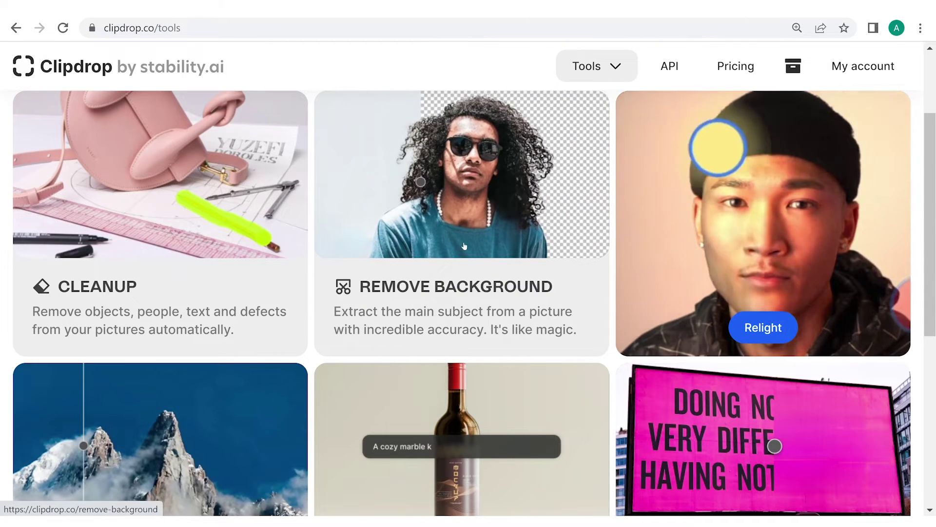
scroll(224, 428, "down", 4)
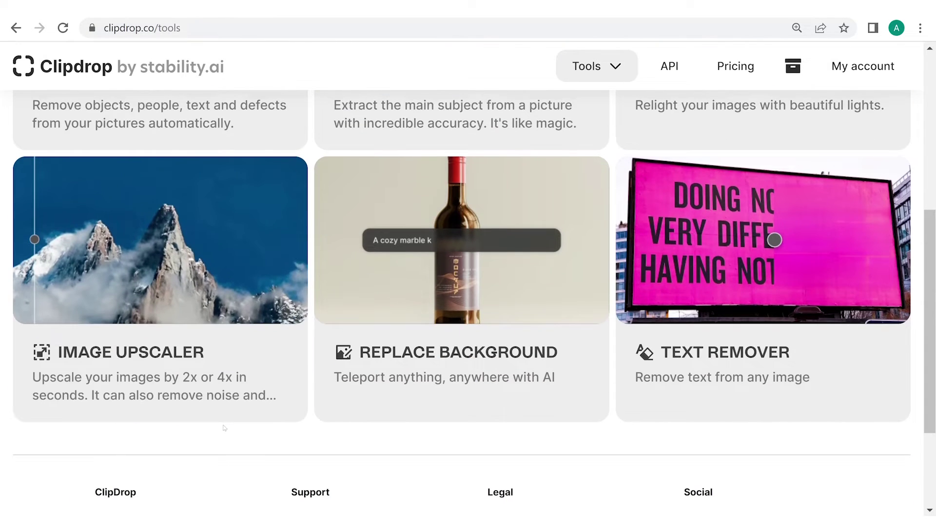
scroll(224, 428, "up", 5)
scroll(224, 429, "up", 1)
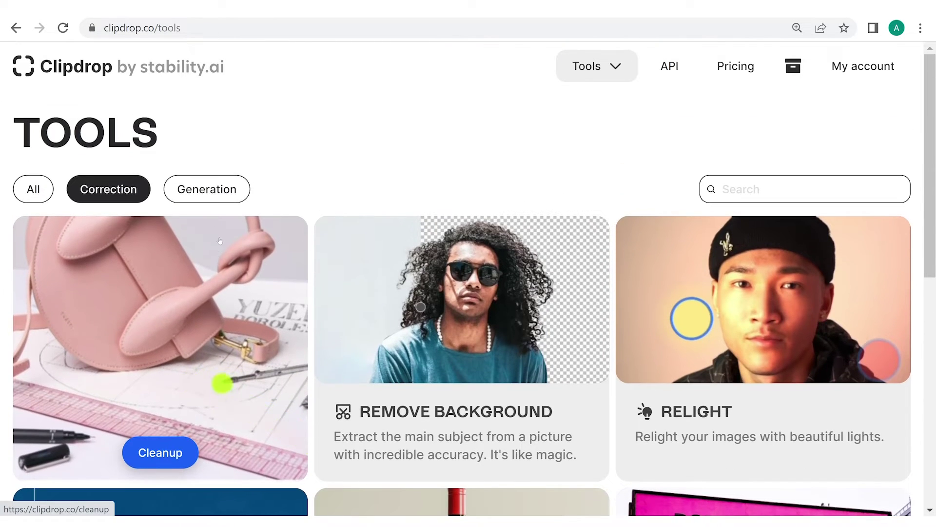
left_click(213, 191)
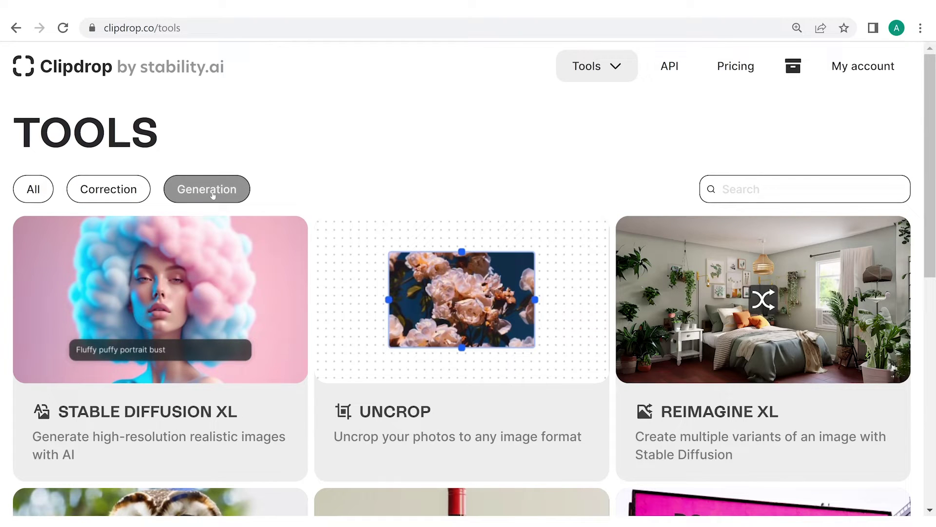
scroll(213, 196, "down", 1)
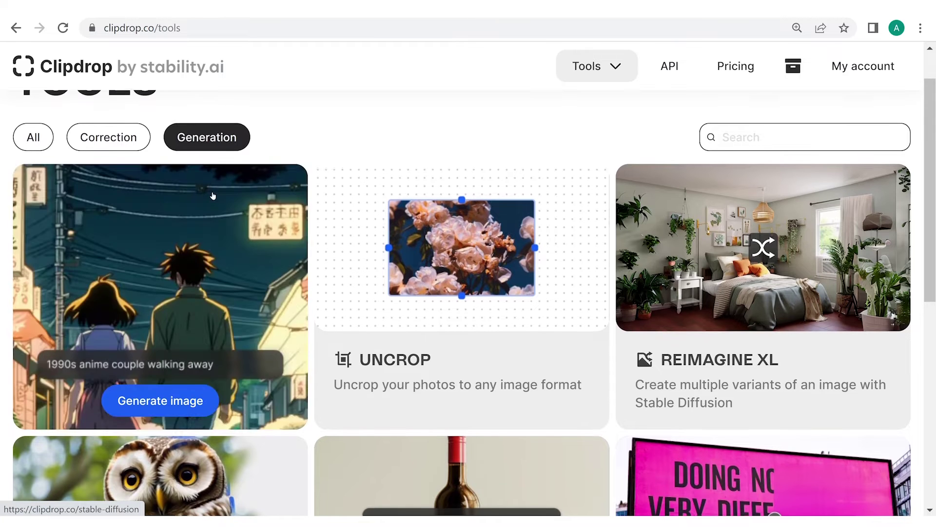
scroll(213, 196, "down", 1)
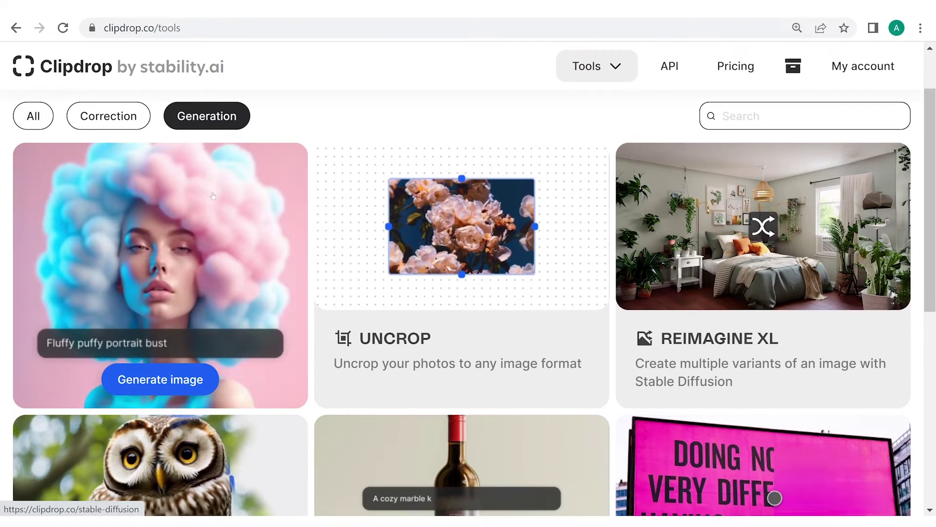
mouse_move(467, 252)
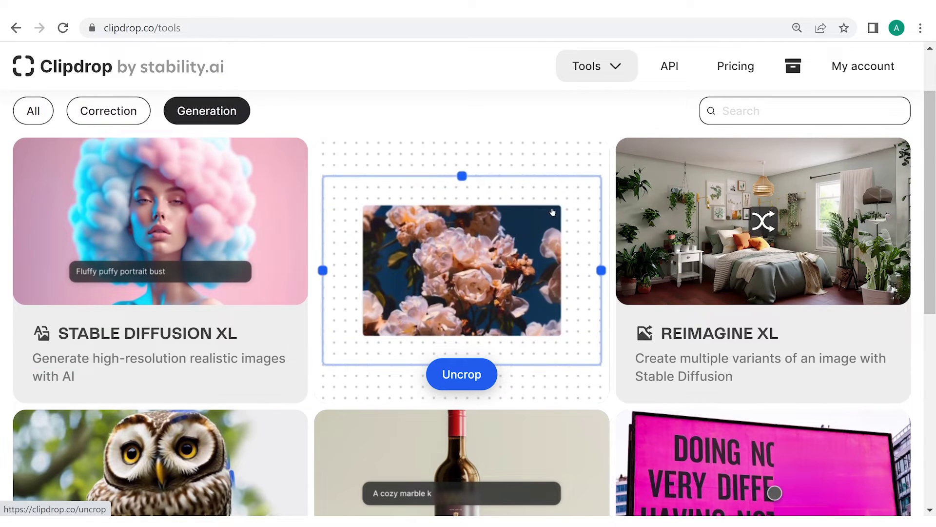
mouse_move(666, 215)
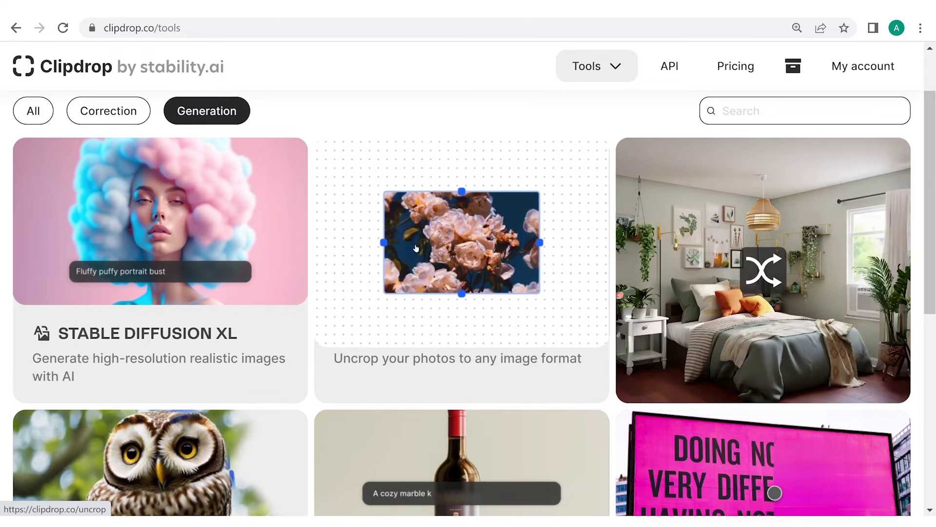
mouse_move(376, 246)
scroll(376, 245, "down", 3)
mouse_move(298, 345)
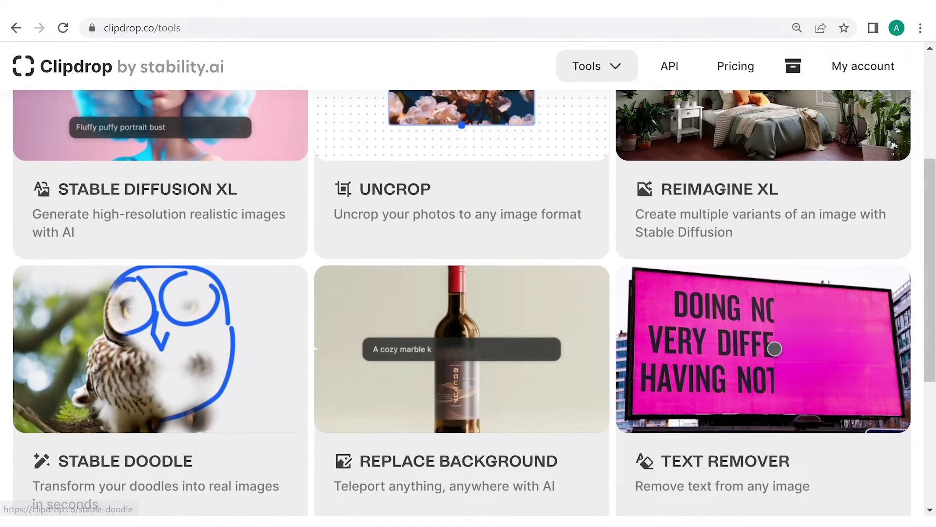
scroll(314, 346, "up", 5)
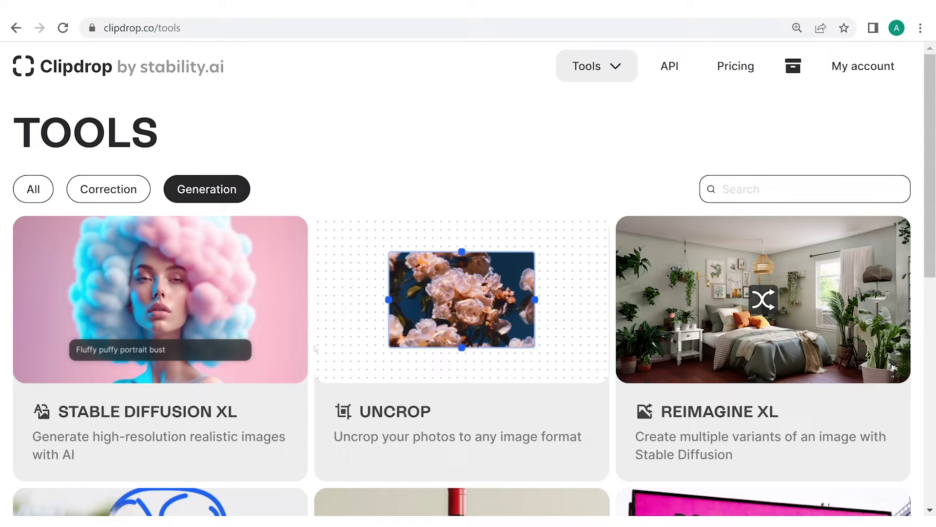
scroll(314, 347, "down", 2)
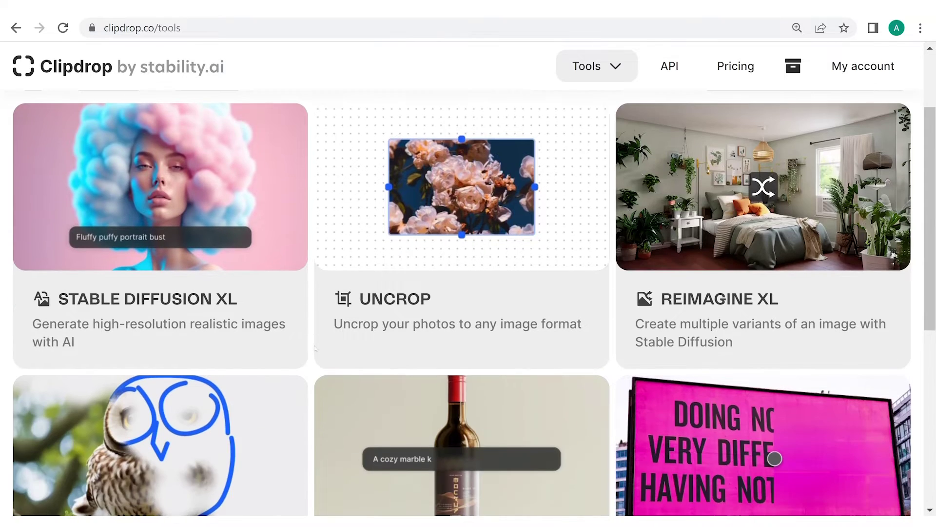
scroll(314, 345, "down", 5)
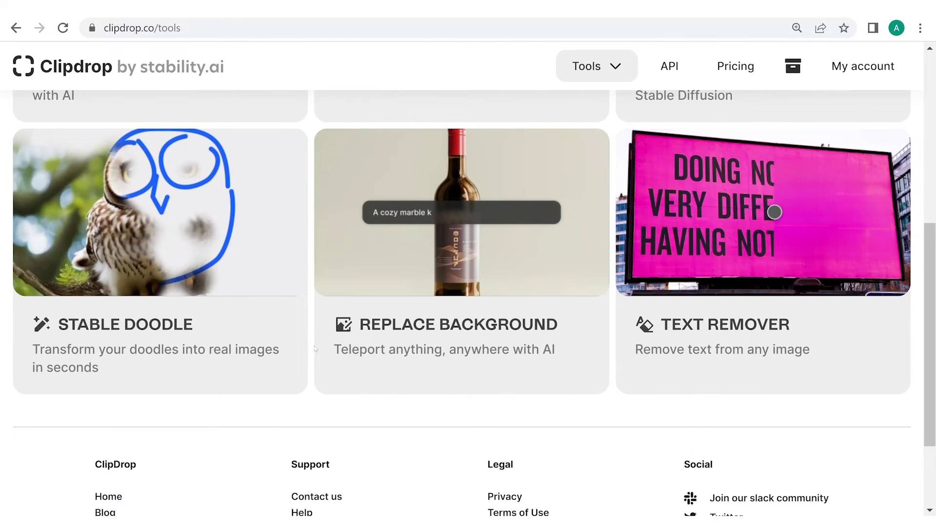
scroll(314, 345, "up", 7)
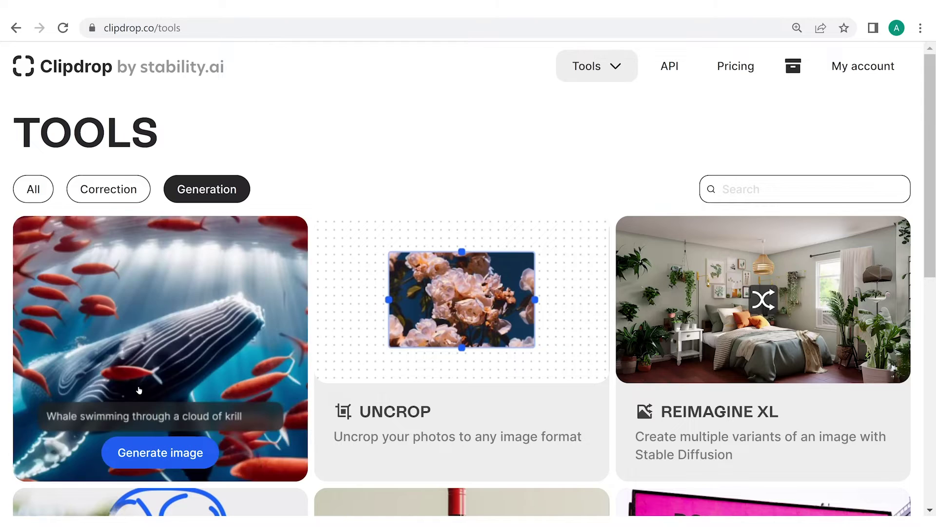
- Open Stable Diffusion XL and enter 'A stack of brown and white rocks on the beach side on a bright sunny day'
left_click(140, 388)
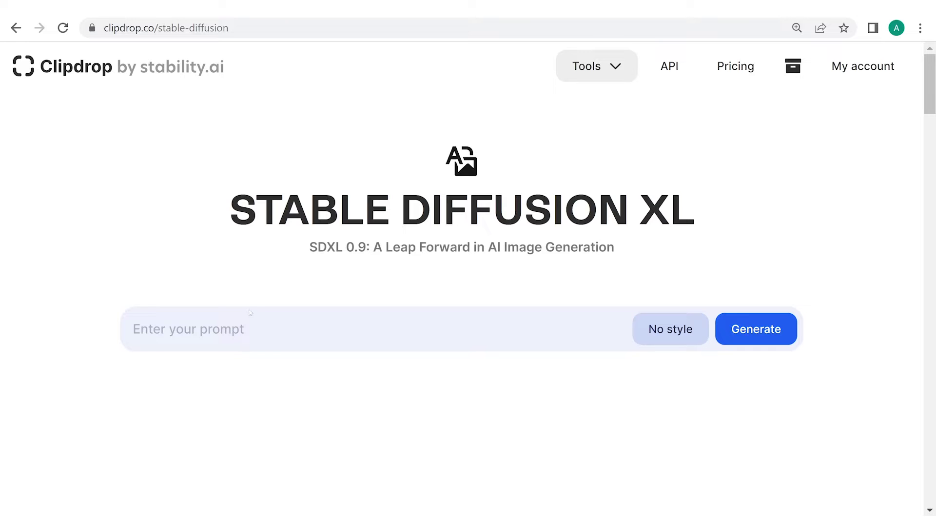
type("A stack of brown and whiy")
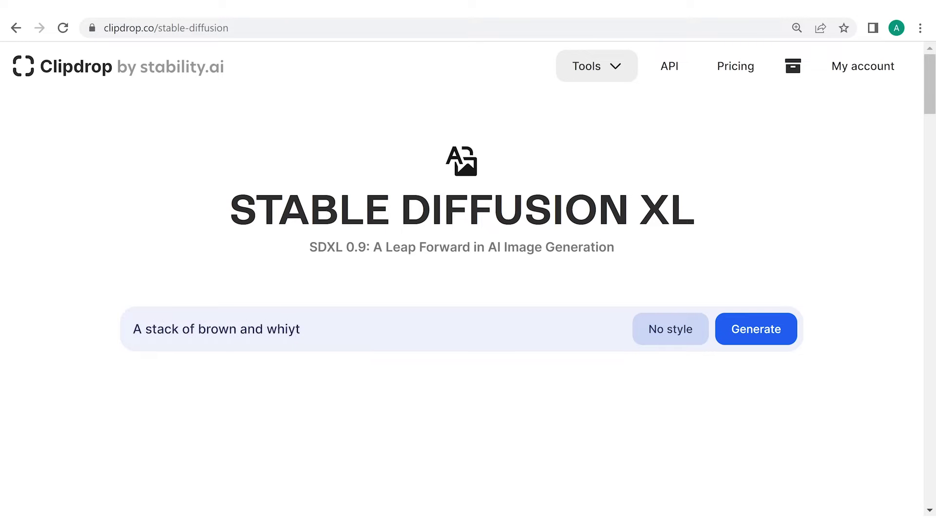
key("BackSpace")
type("te rocks on the beac")
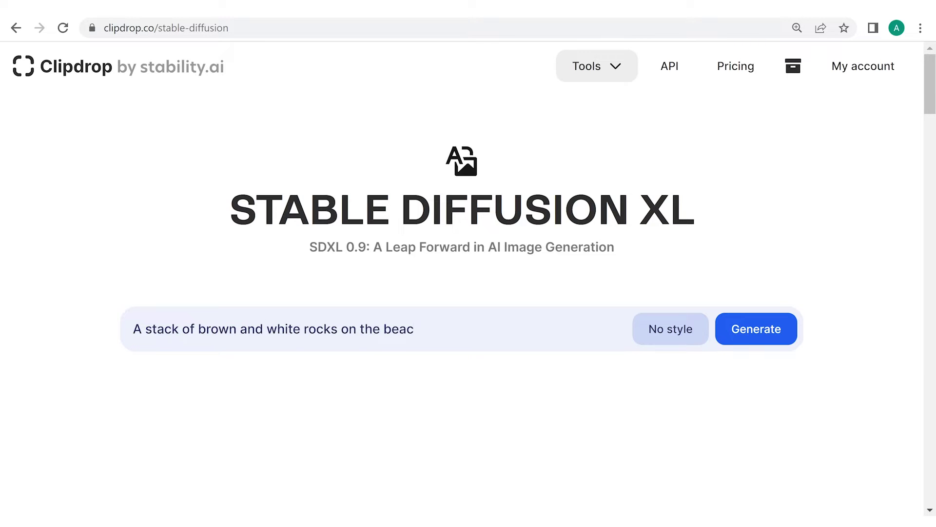
type("h side on a bright sunny day")
- Generate four rock-stack images, skipping the subscription offer while they render
left_click(748, 326)
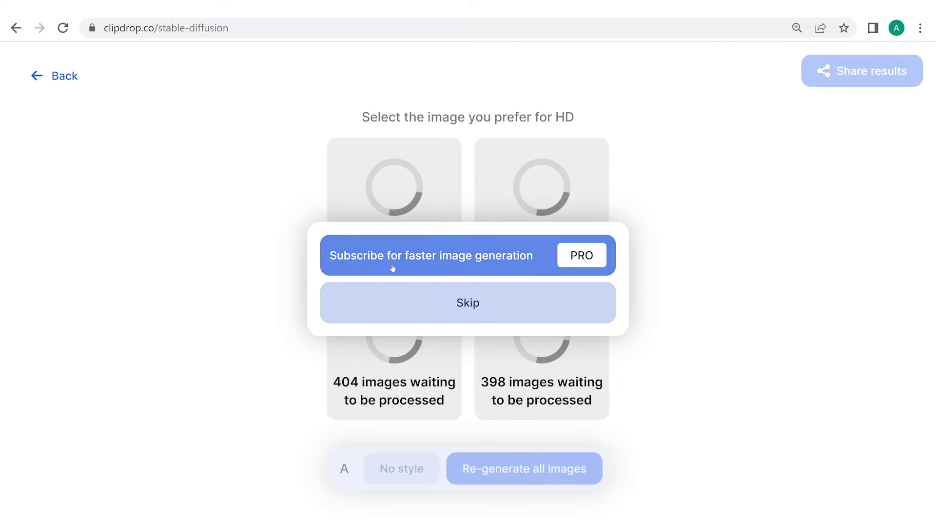
left_click(371, 313)
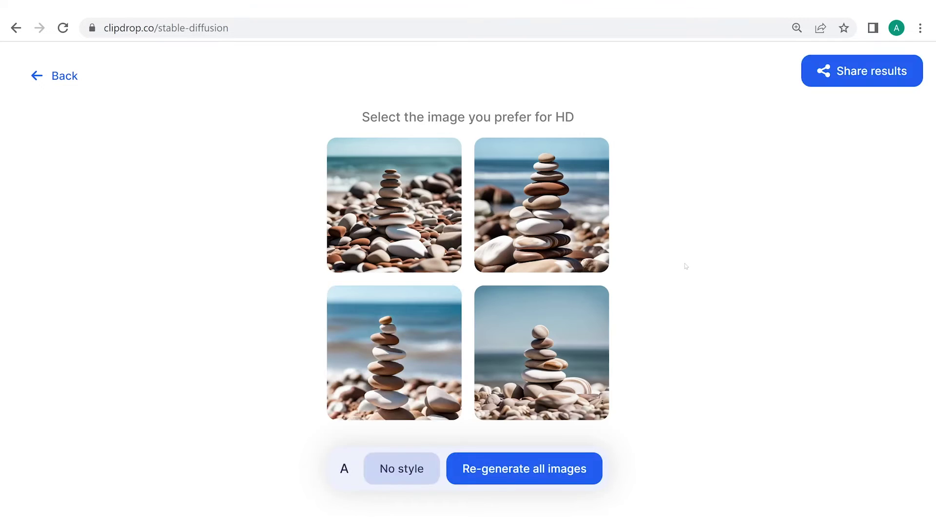
- Preview the top-left and top-right stone images individually, adjusting the browser zoom
key("ctrl+plus")
key("ctrl+plus")
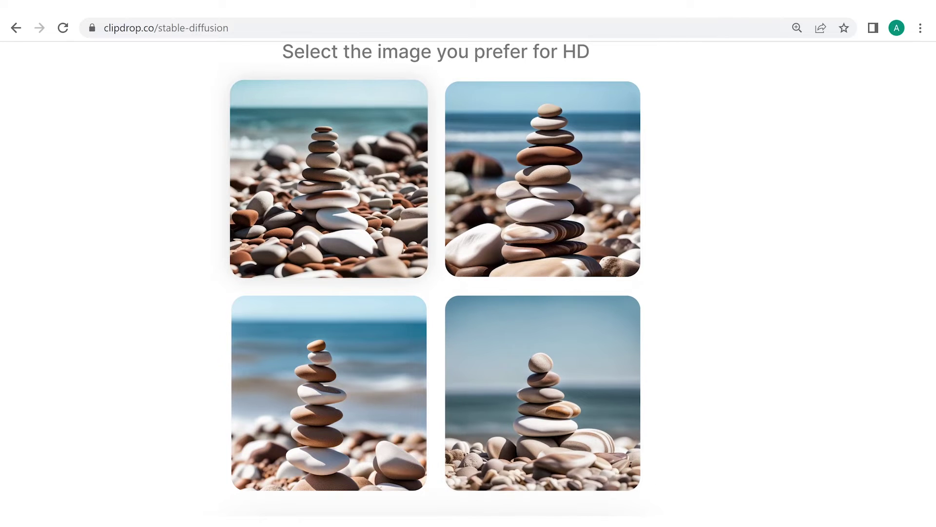
left_click(303, 245)
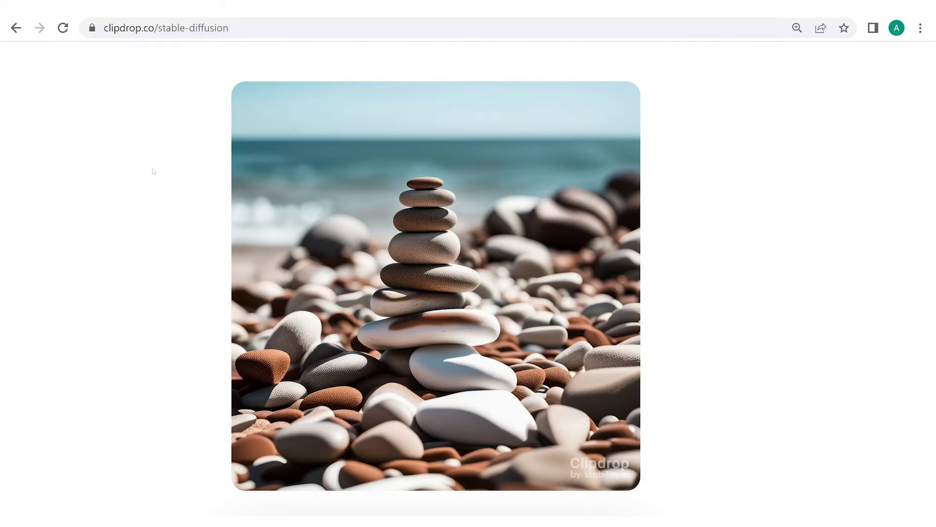
key("ctrl+0")
left_click(550, 203)
key("ctrl+plus")
key("ctrl+plus")
key("ctrl+0")
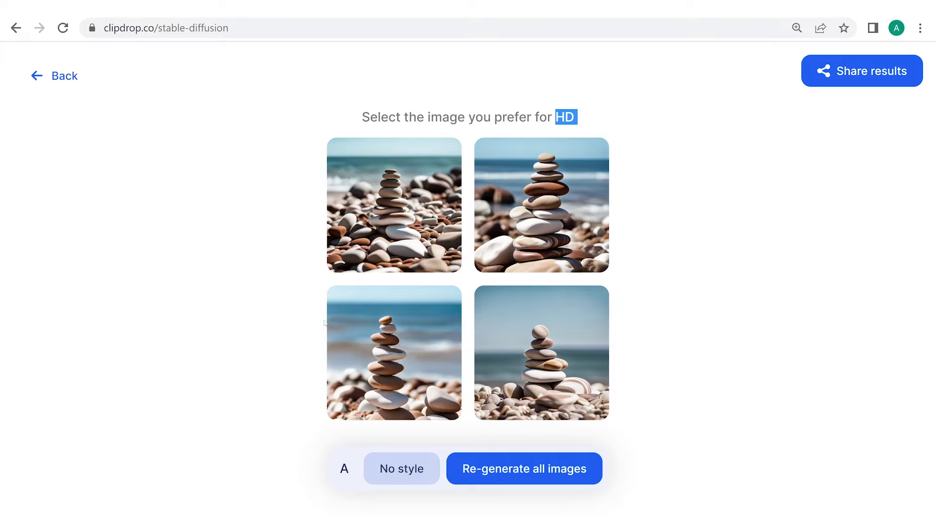
- Zoom in and out of the top-left stone image, then return to the prompt page
left_click(397, 250)
left_click(398, 251)
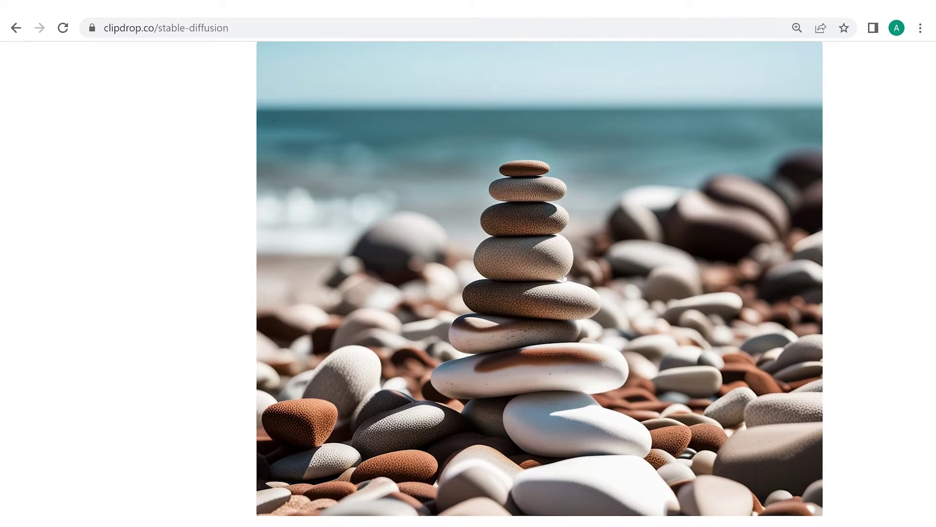
scroll(564, 277, "down", 1)
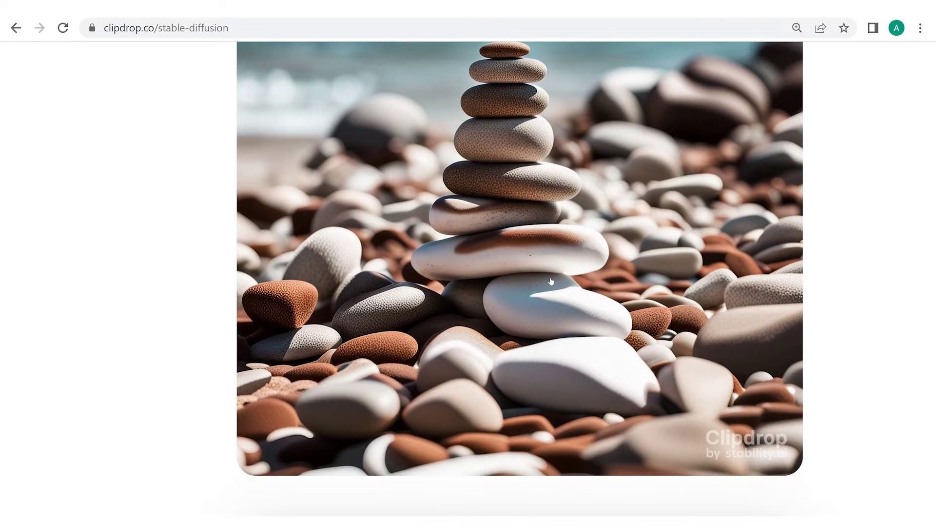
left_click(551, 281)
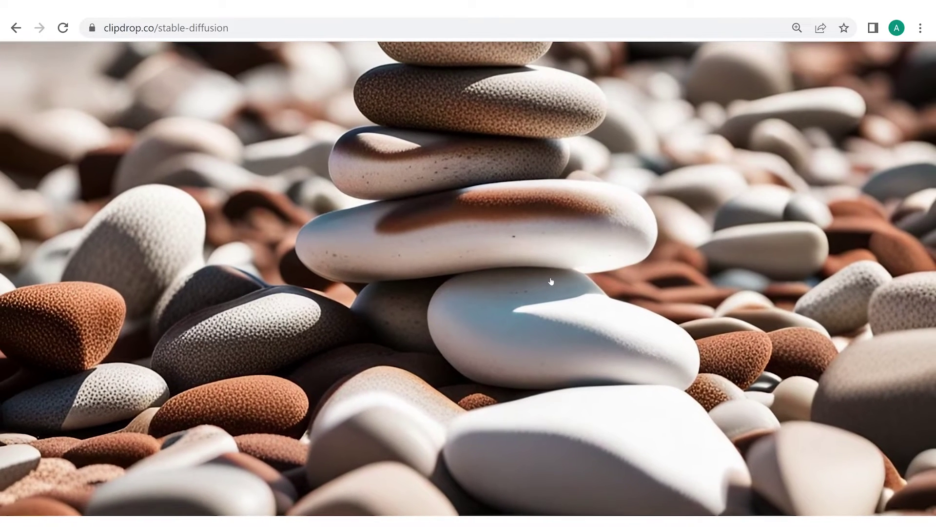
left_click(551, 281)
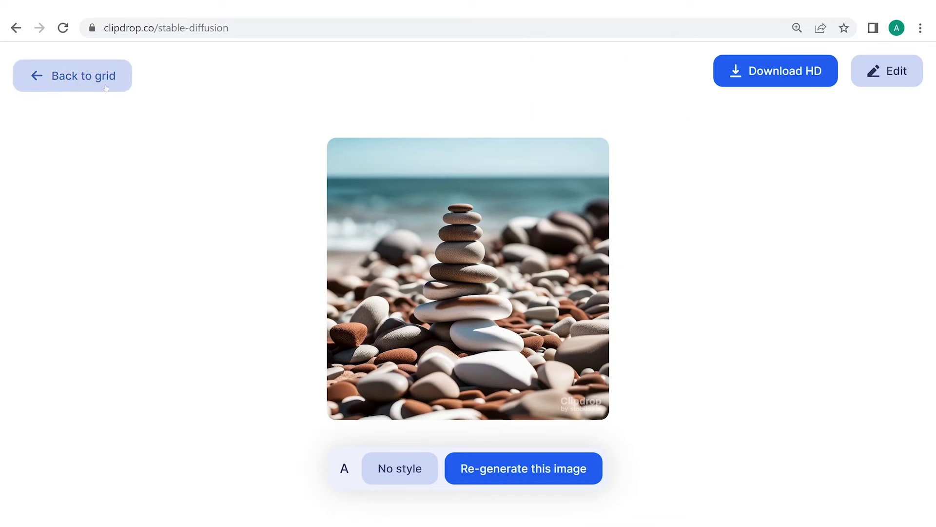
left_click(102, 84)
left_click(53, 75)
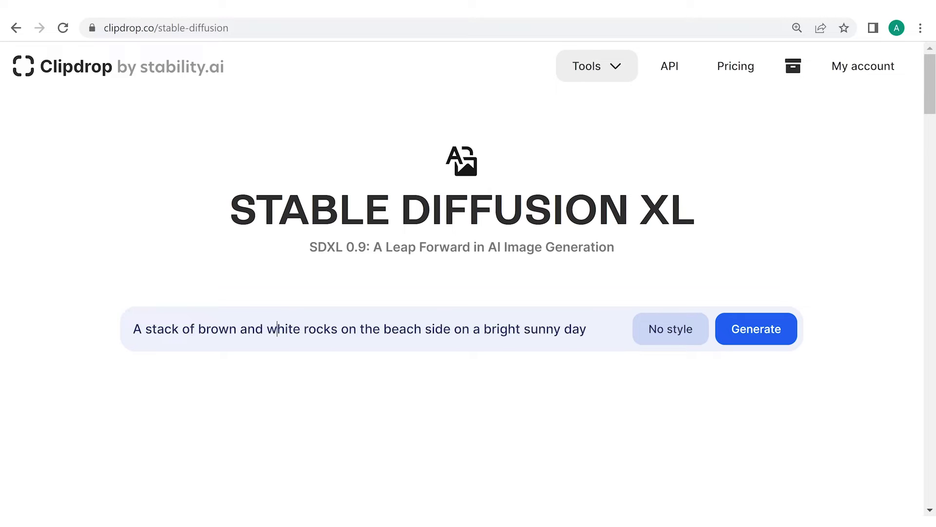
- Replace the rock prompt with 'Design a photorealistic living room space centered about a fireplace with biege couch…'
key("ctrl+a")
key("BackSpace")
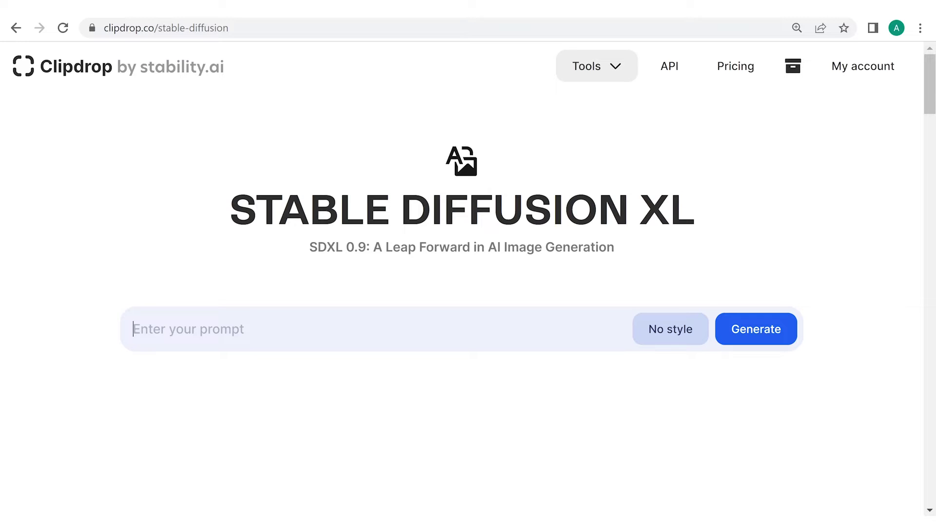
type("Design")
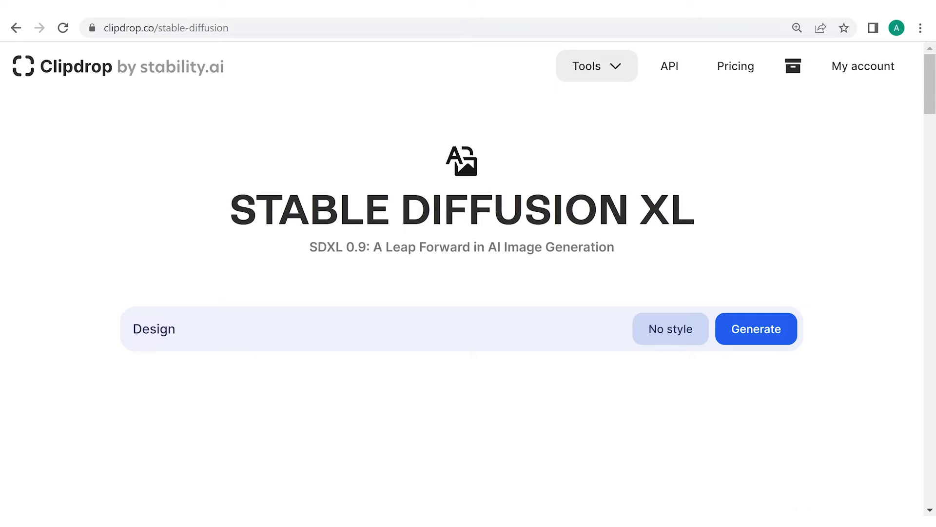
type(" a photorealistic living room space")
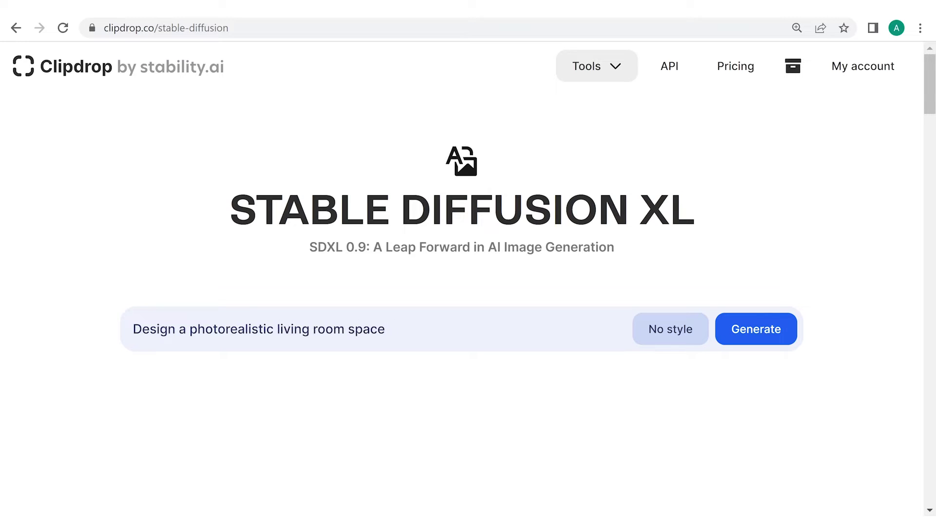
type(" centered about a fireplace with biege c")
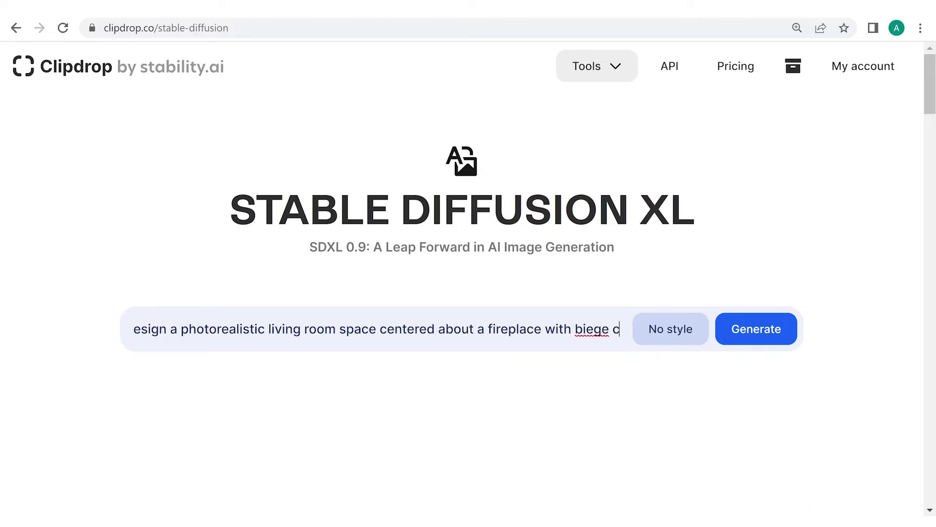
type("ouches, wooden table, hea")
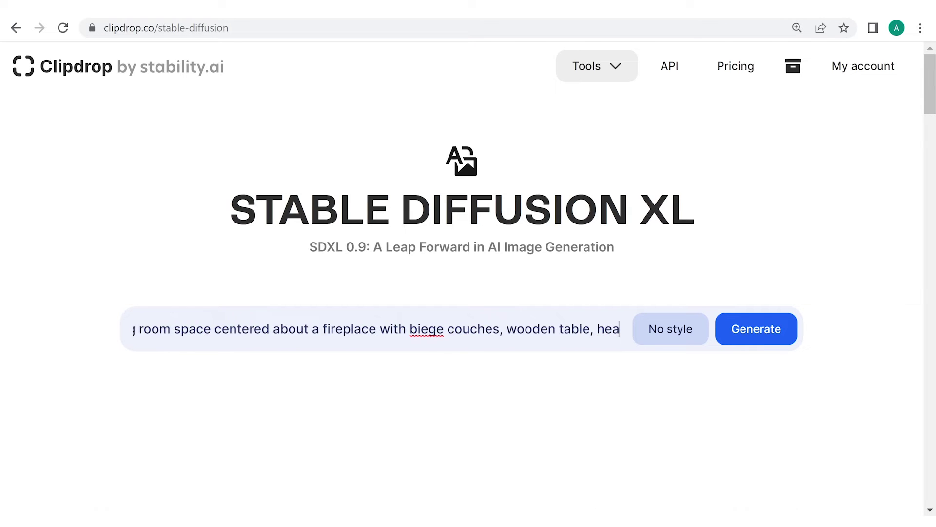
type("vy curtains covering the windows on t")
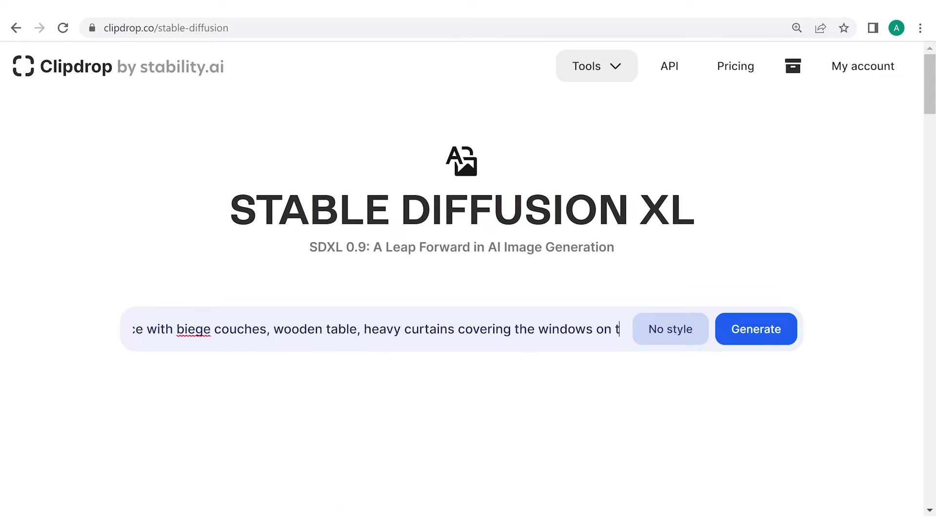
type("he sides. Use a modern design with a coz")
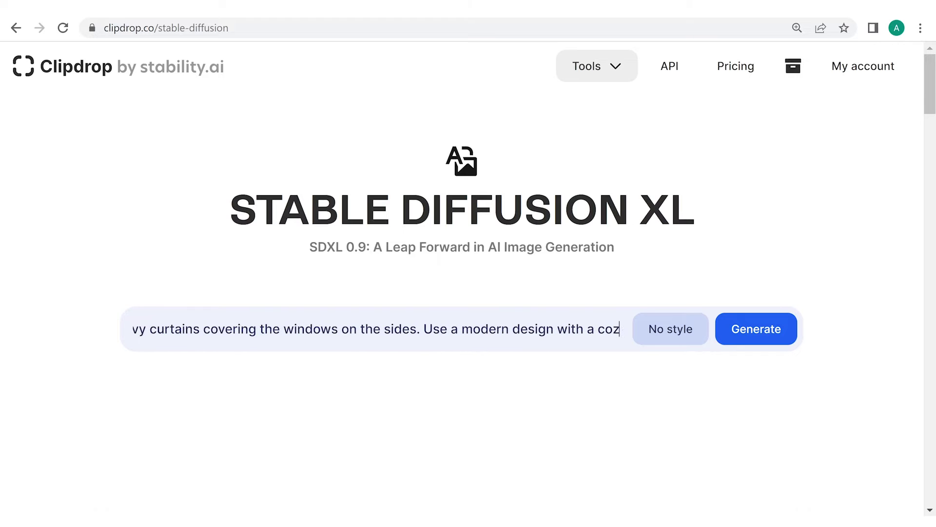
type("y vibe and neutral colours")
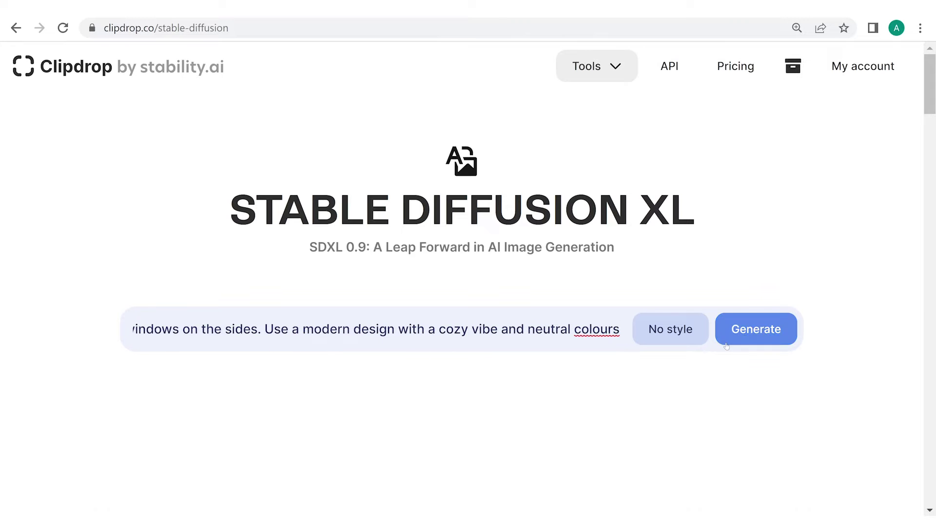
- Generate the living-room images and enlarge the fireplace and wooden-ceiling results for a closer look
left_click(763, 340)
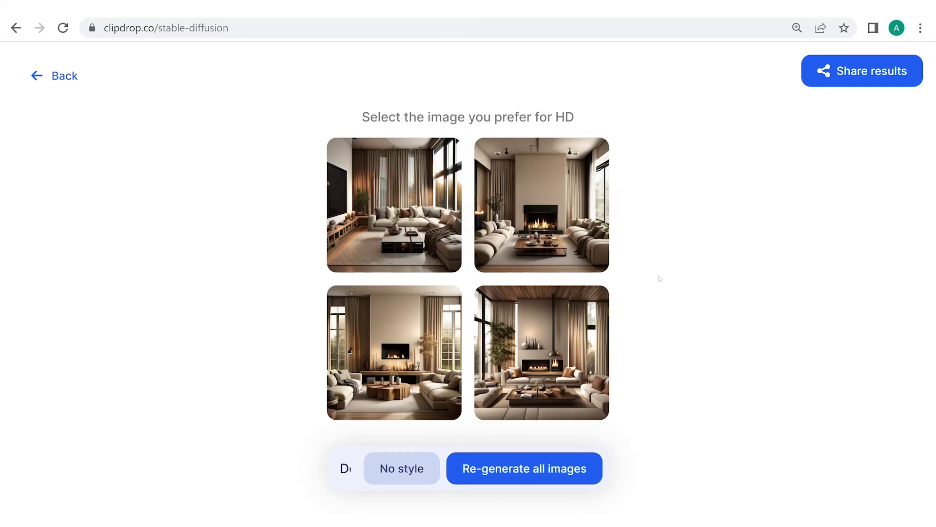
left_click(419, 215)
left_click(419, 215)
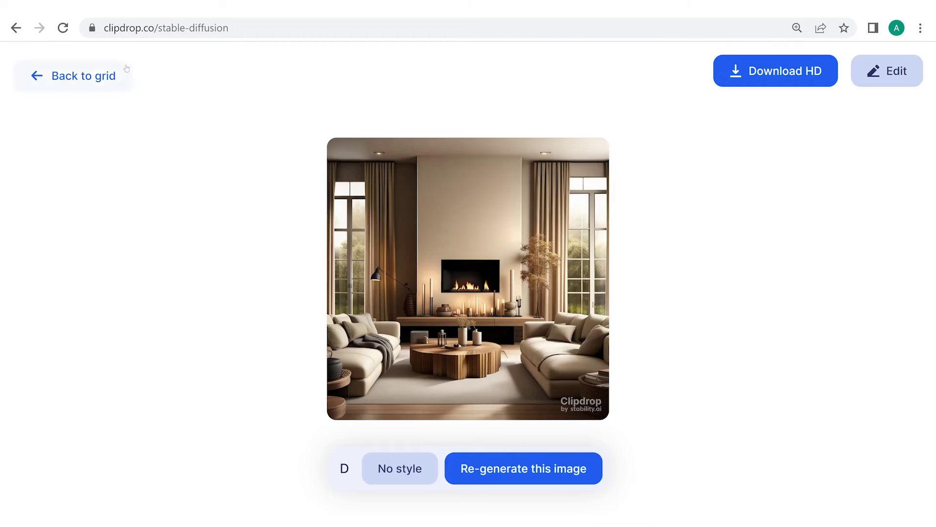
left_click(126, 69)
left_click(542, 355)
left_click(481, 317)
left_click(481, 317)
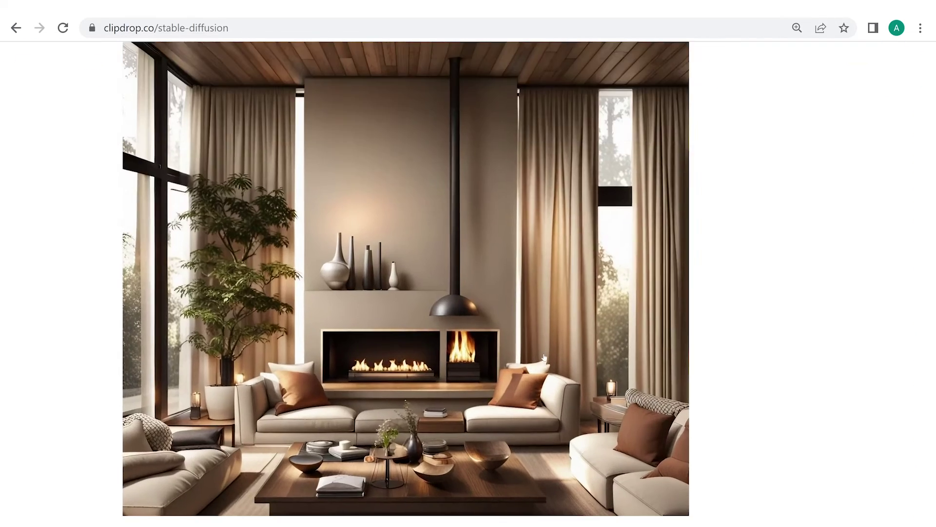
left_click(280, 253)
left_click(73, 76)
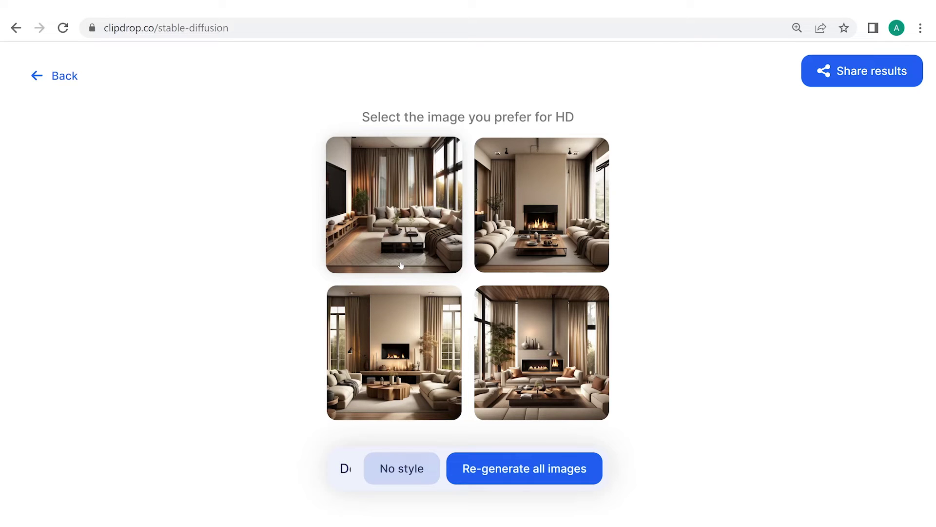
- Replace the prompt with a photorealistic curly-haired boy in denim overalls description
left_click(80, 77)
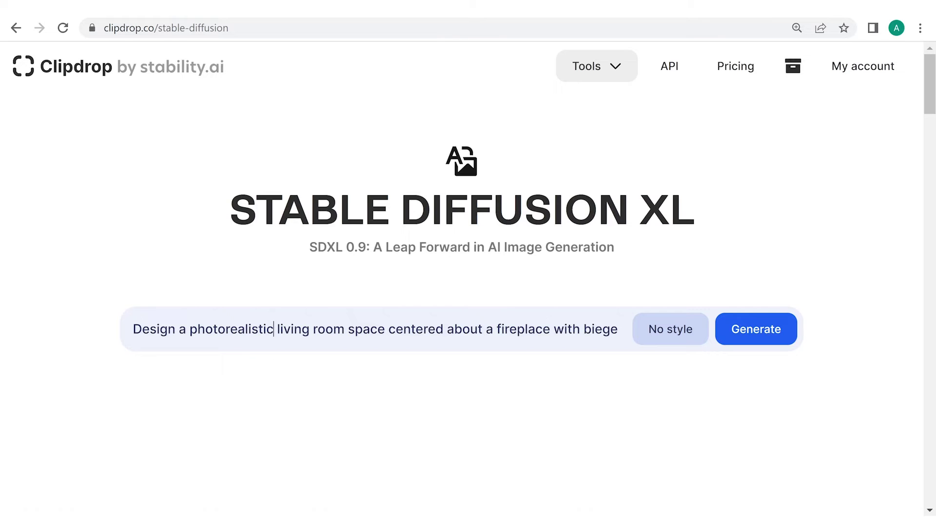
key("ctrl+a")
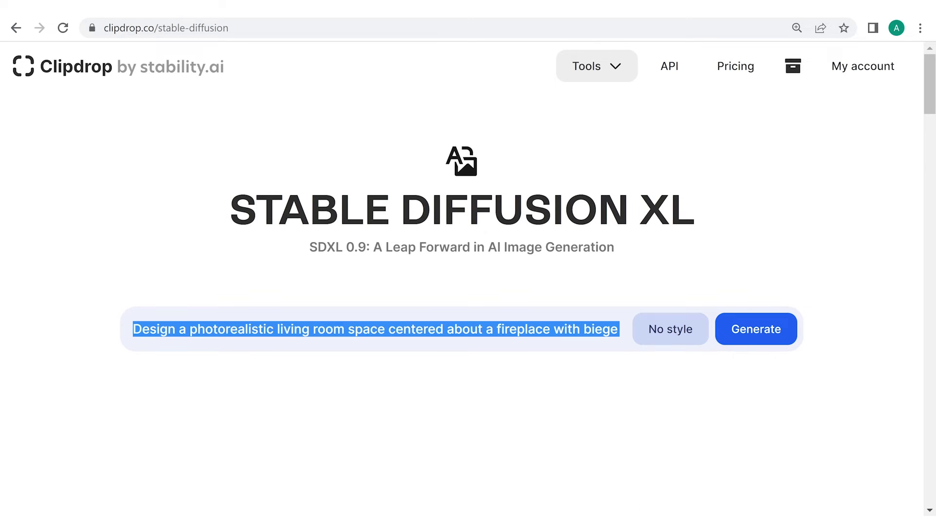
key("BackSpace")
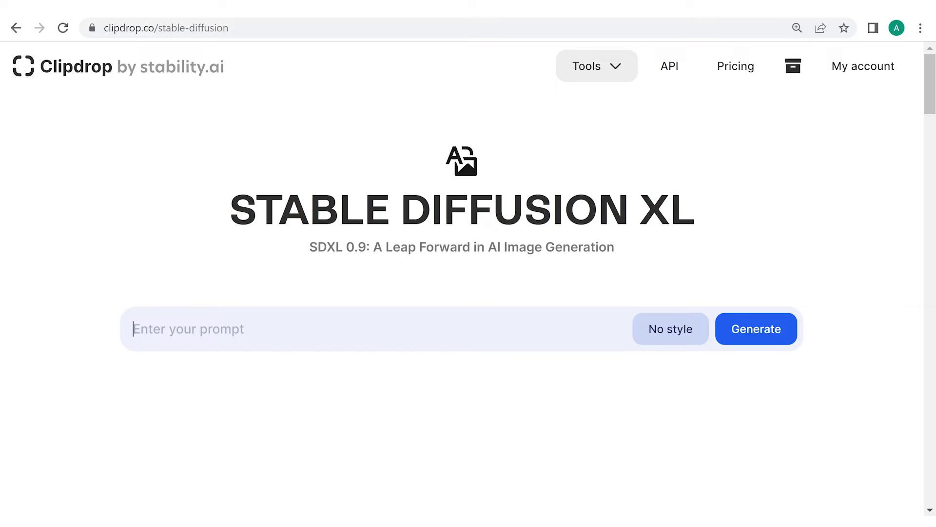
type("A")
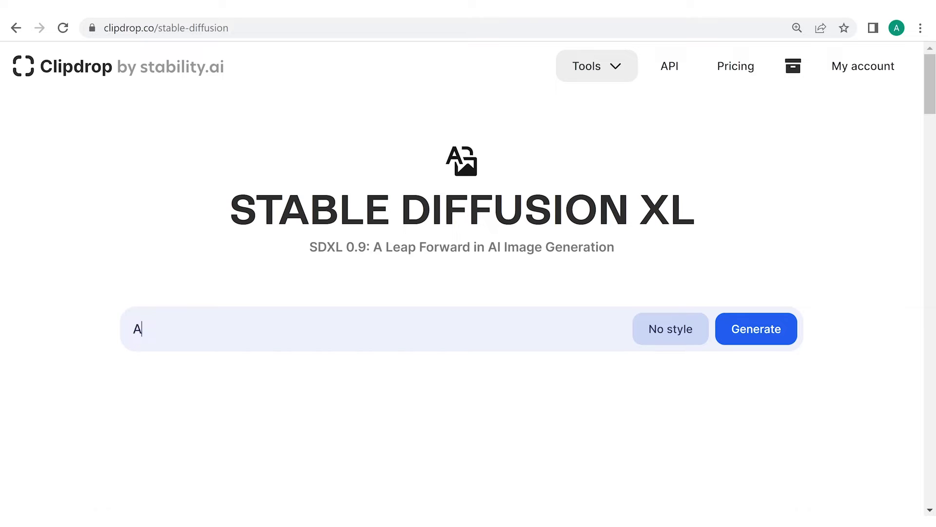
type(" photorealistic image of a little boy with brow")
type("n curly hair wearing de")
type("nim overalls chasing bubbles, w")
type("ith a beautiful detailed face")
type(" and sunset background")
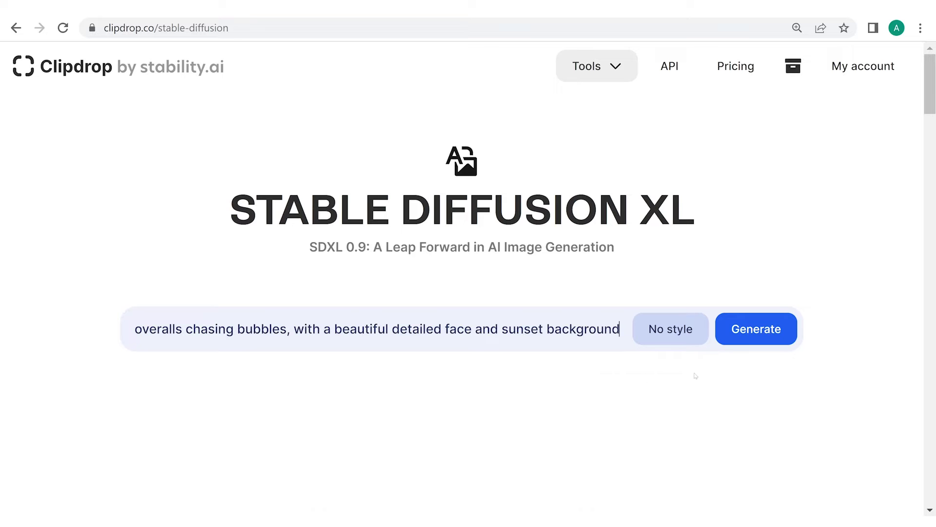
- Set the image style to Photographic
left_click(681, 343)
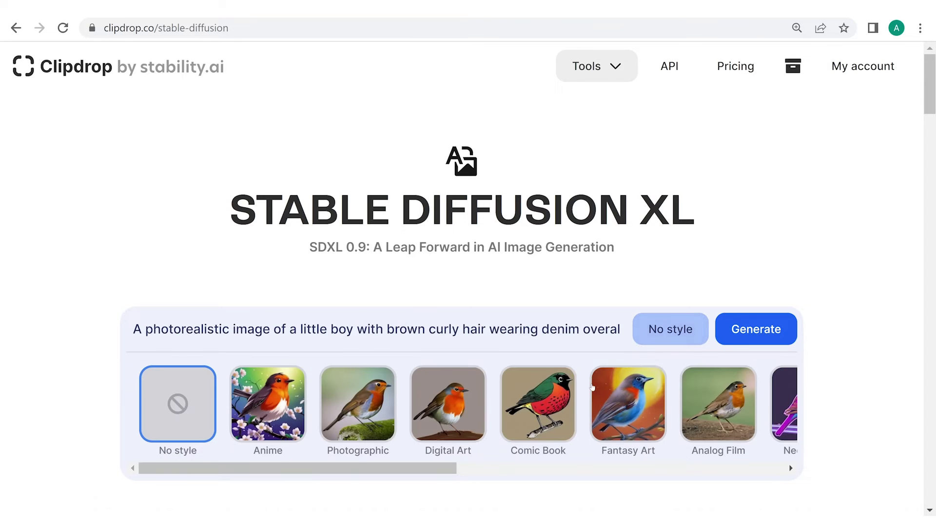
scroll(591, 433, "right", 3)
scroll(590, 433, "right", 10)
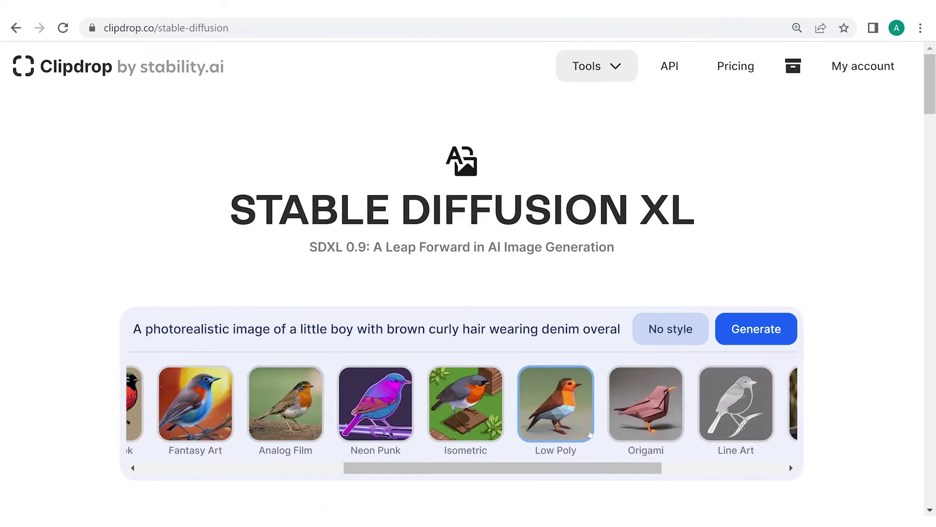
scroll(591, 433, "left", 12)
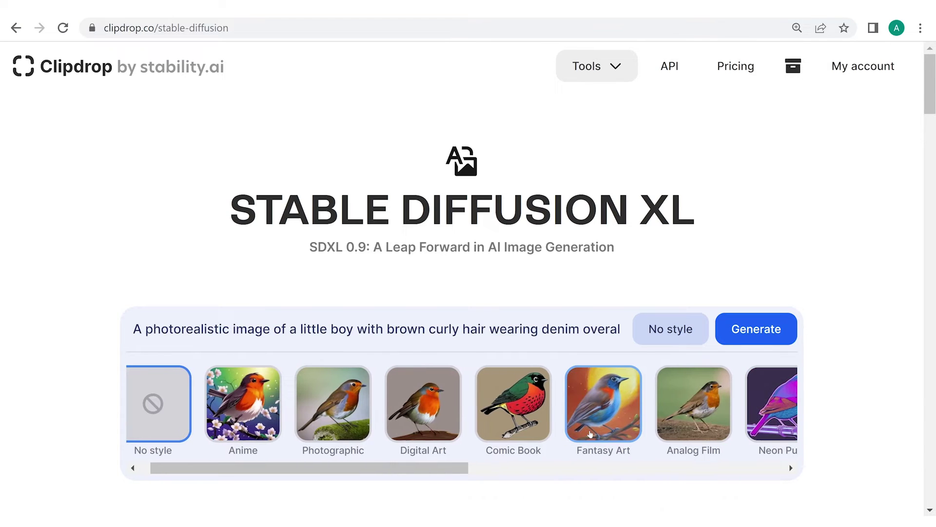
scroll(590, 434, "left", 1)
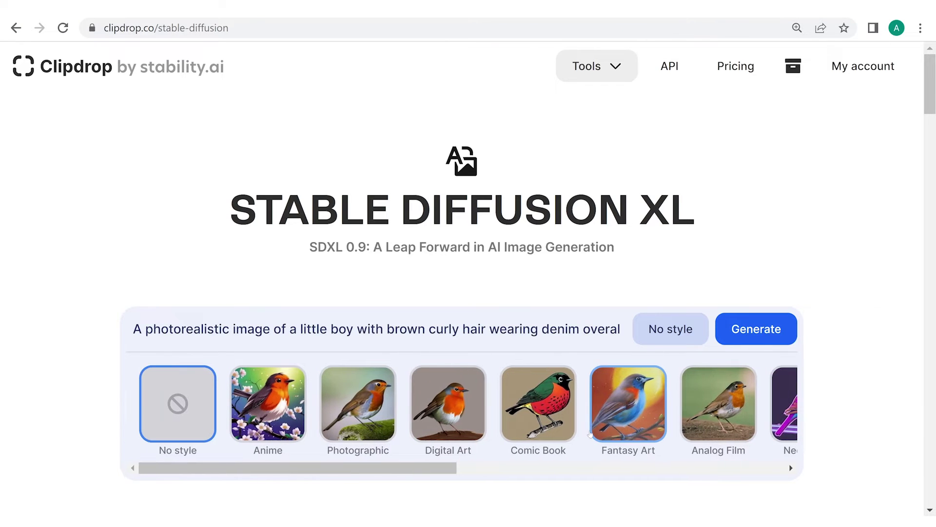
left_click(373, 403)
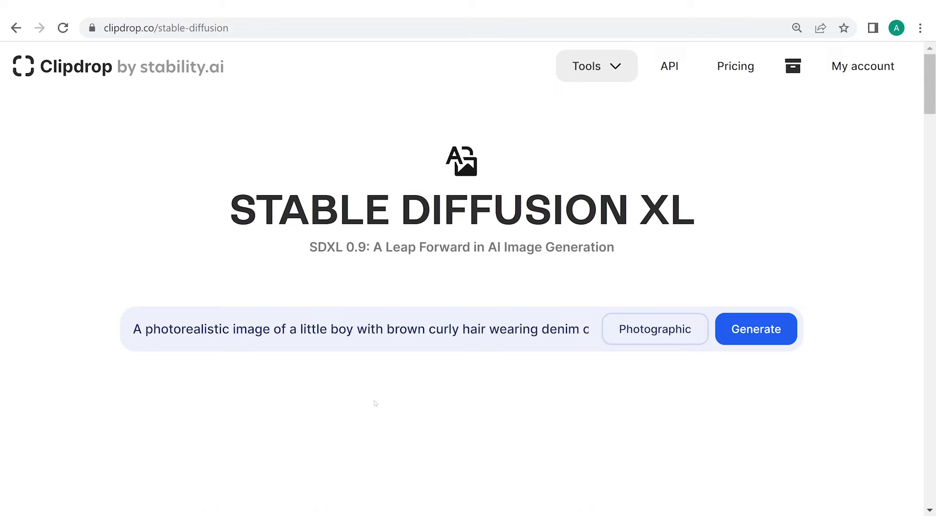
- Generate the four Photographic boy-chasing-bubbles images and view the top-left one
left_click(734, 331)
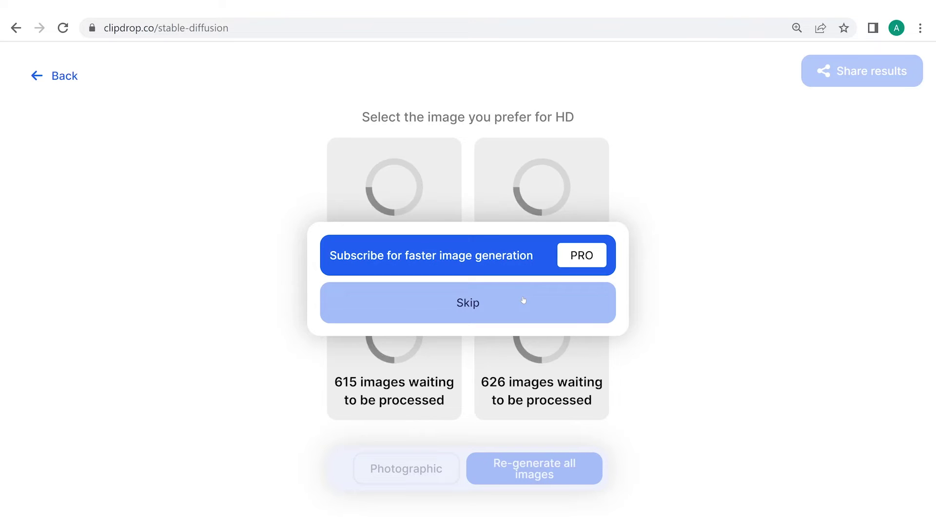
left_click(524, 300)
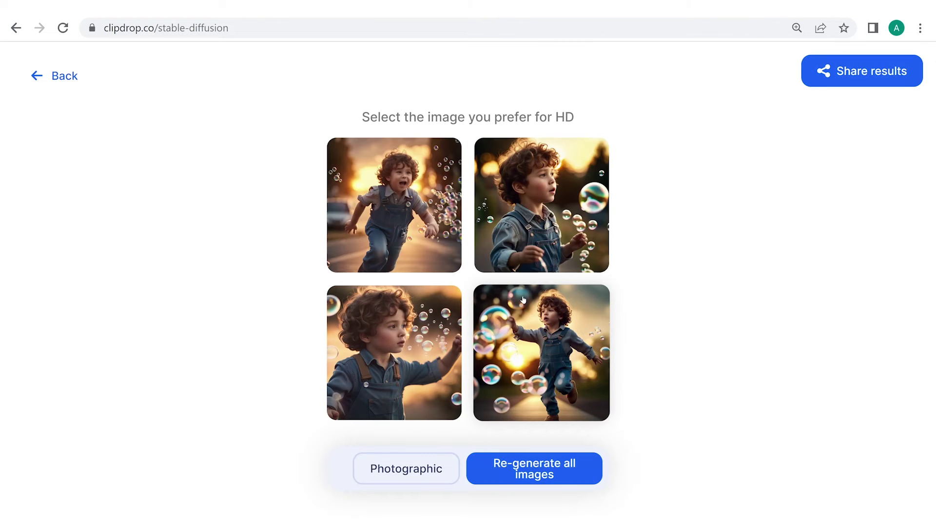
left_click(435, 222)
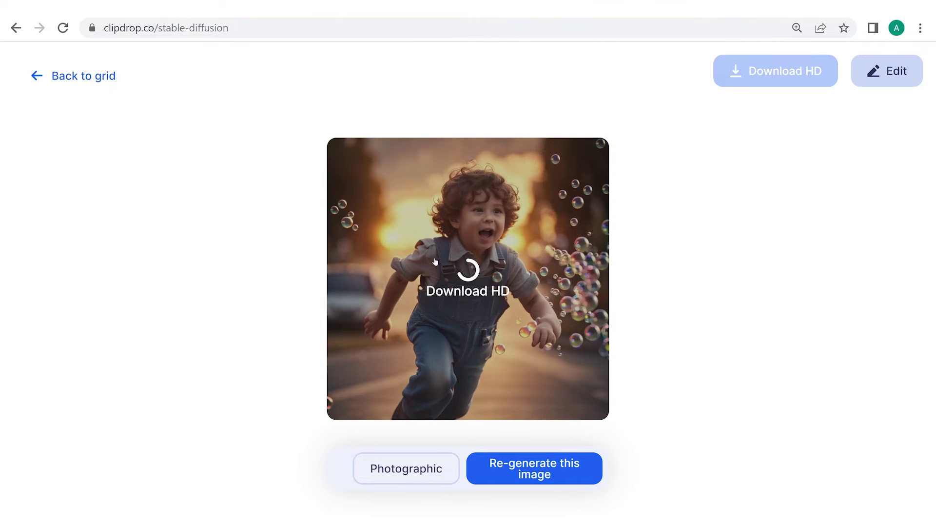
scroll(450, 316, "up", 2)
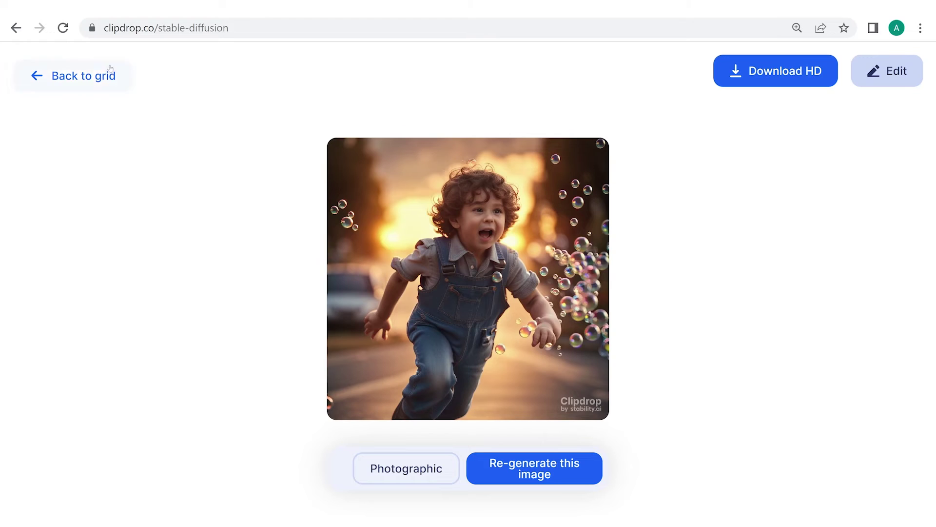
left_click(110, 68)
- Inspect the other boy images one by one, enlarging the bottom-right bubbles shot
left_click(480, 288)
scroll(472, 265, "up", 2)
left_click(83, 75)
left_click(454, 346)
left_click(84, 76)
left_click(544, 341)
left_click(537, 324)
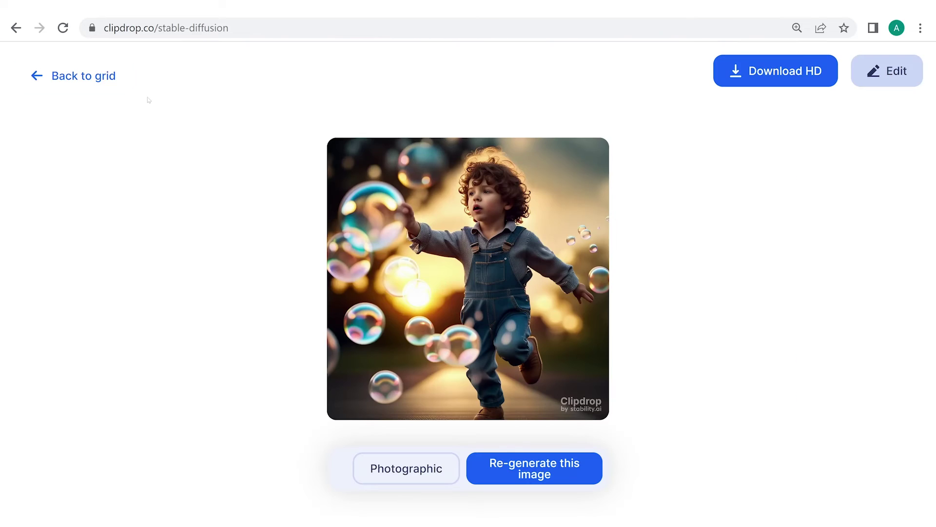
left_click(83, 77)
- Zoom into the top-left running-boy image, then return to the four-image grid
left_click(366, 211)
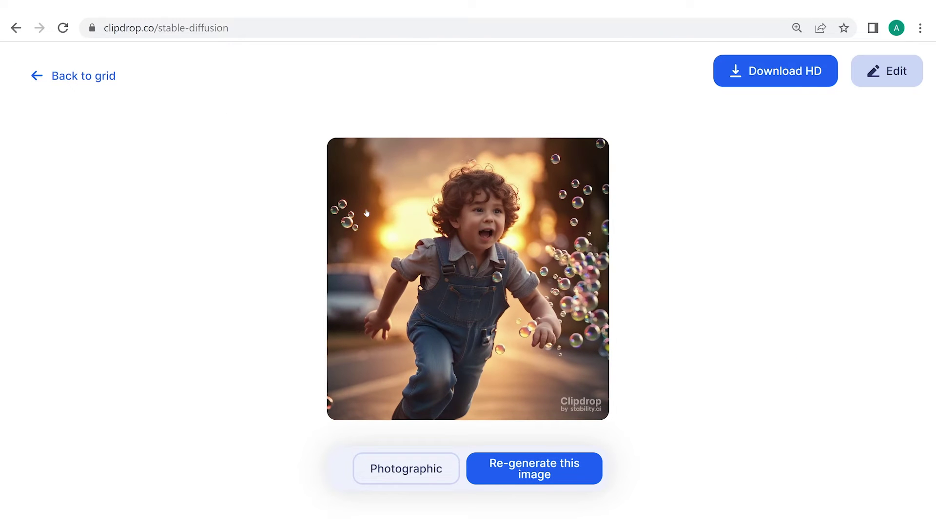
left_click(509, 288)
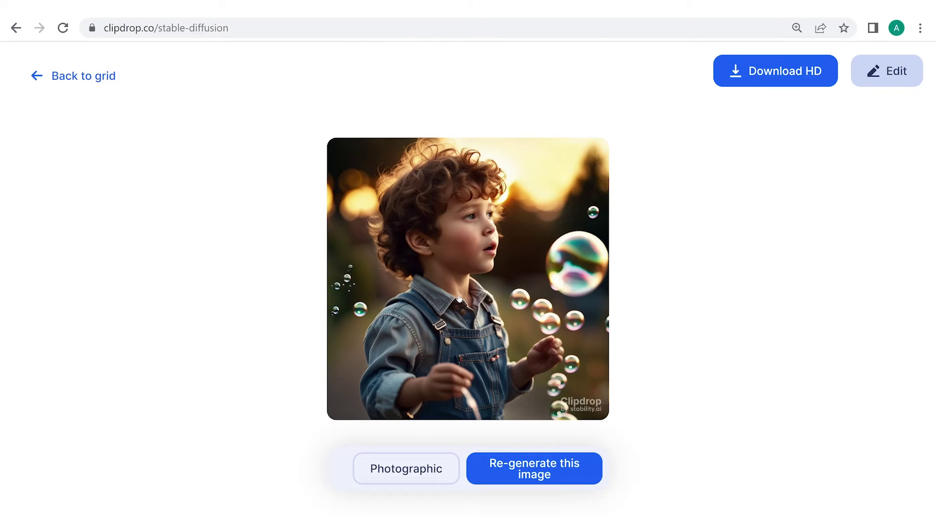
left_click(520, 352)
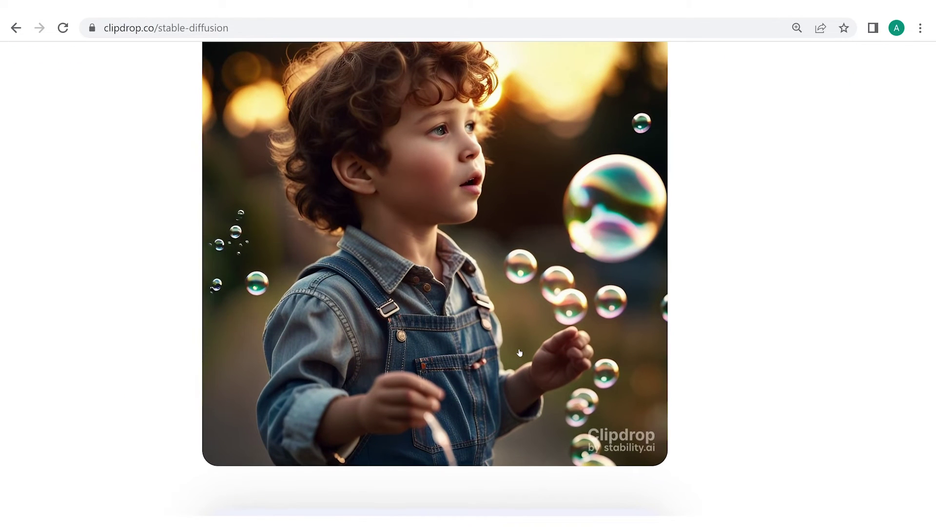
left_click(520, 352)
left_click(520, 352)
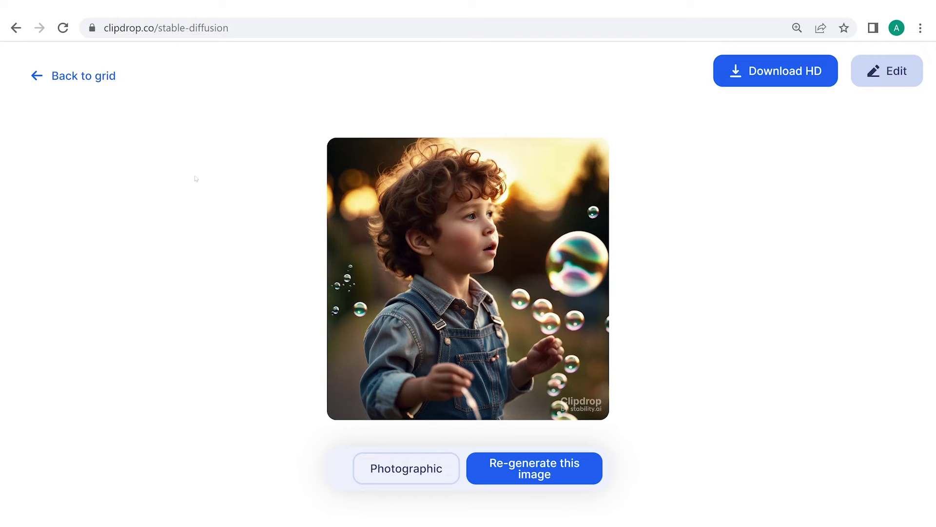
left_click(35, 76)
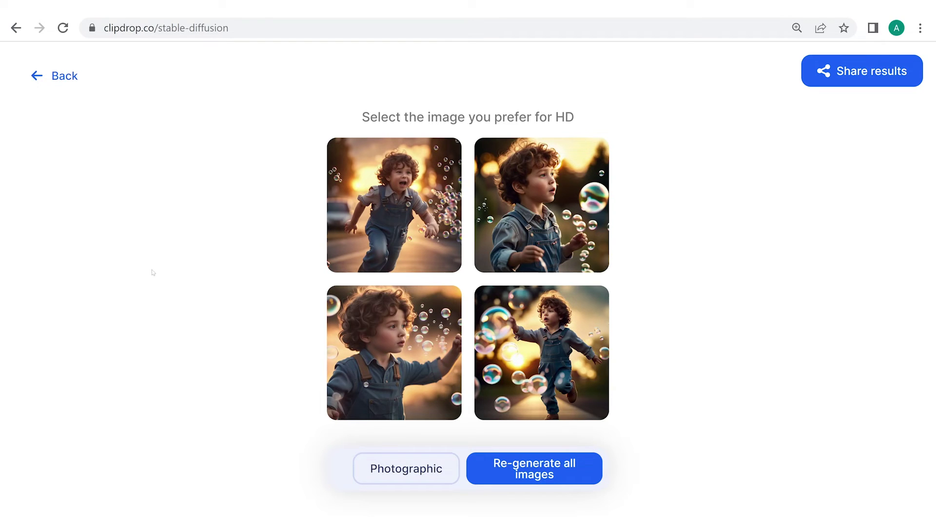
- Replace the prompt with a poster for the data science event "Data hack summit" on 2nd August 2023
left_click(58, 76)
key("BackSpace")
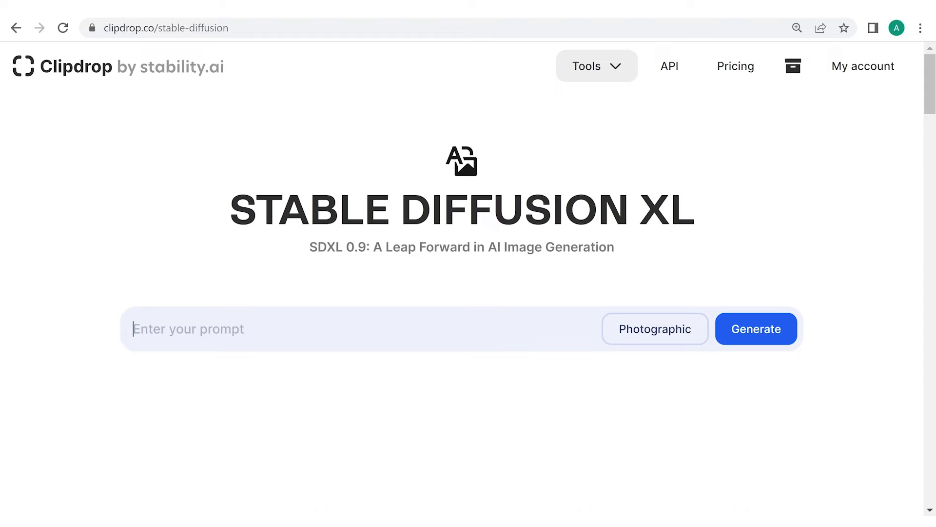
type("A poster for a data sceinece")
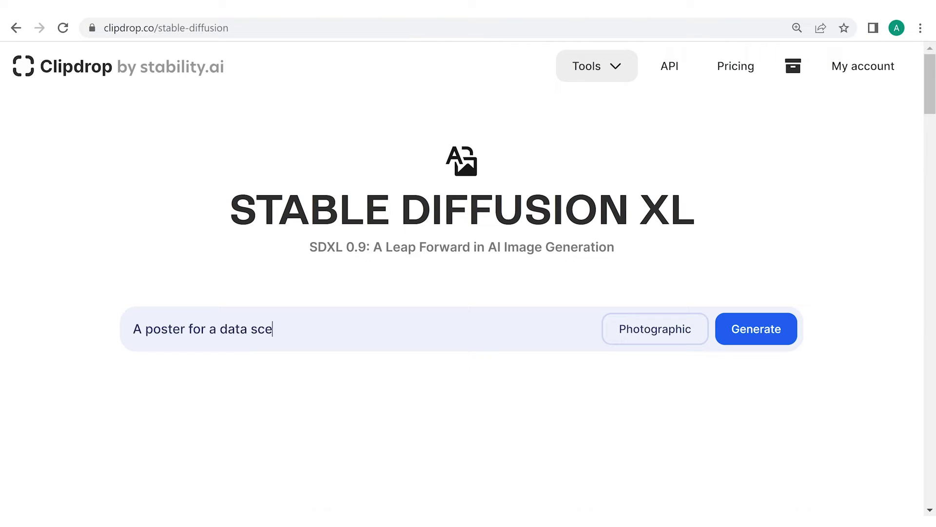
key("BackSpace")
key("BackSpace")
key("BackSpace")
key("BackSpace")
key("BackSpace")
type("ience event called \"Data hack summit\"")
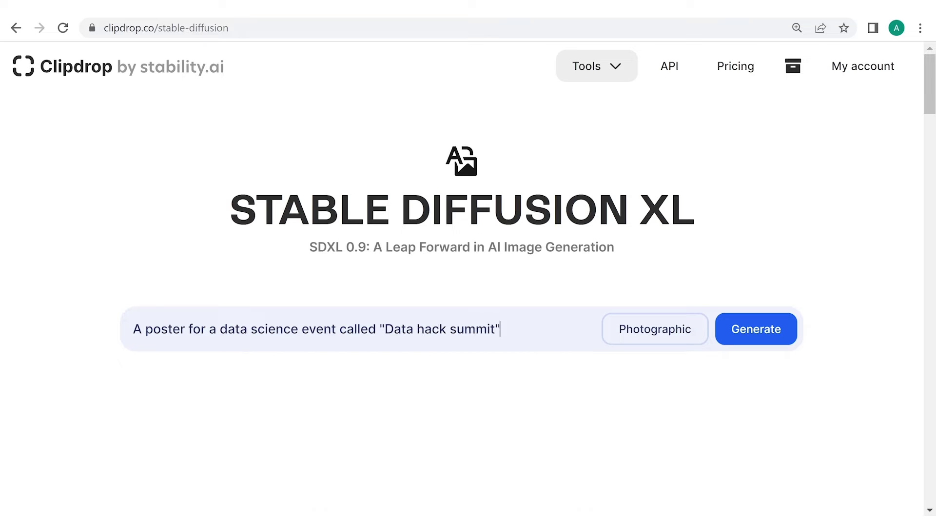
type(" to be conducted on 2nd august ")
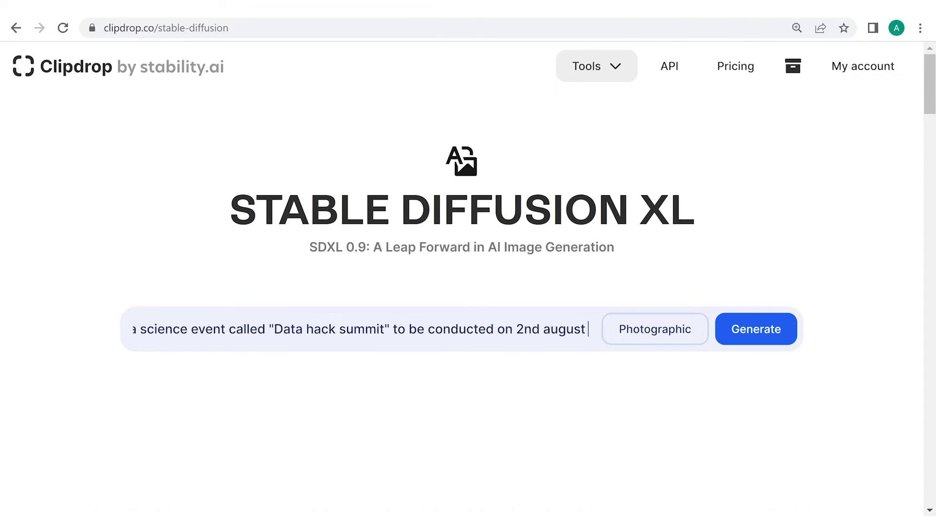
type("2023, keep the background")
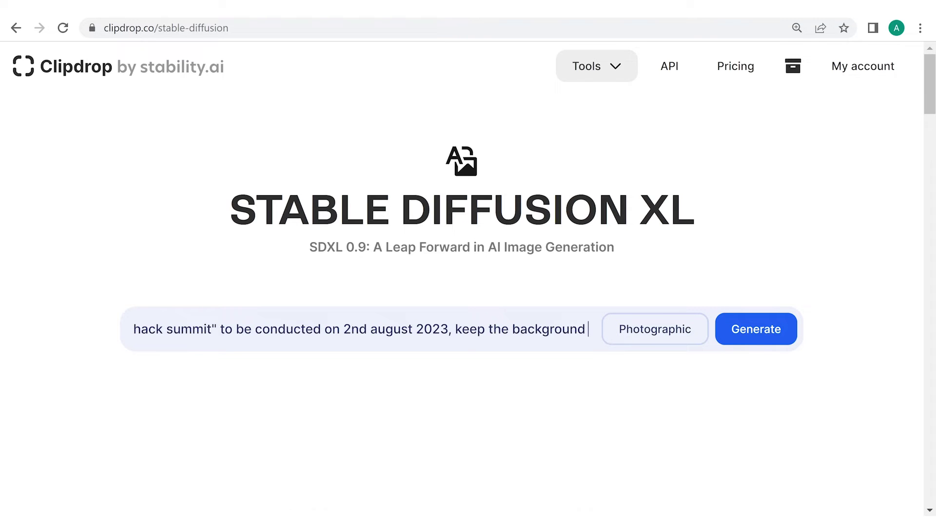
type(" on the idea of generative AI")
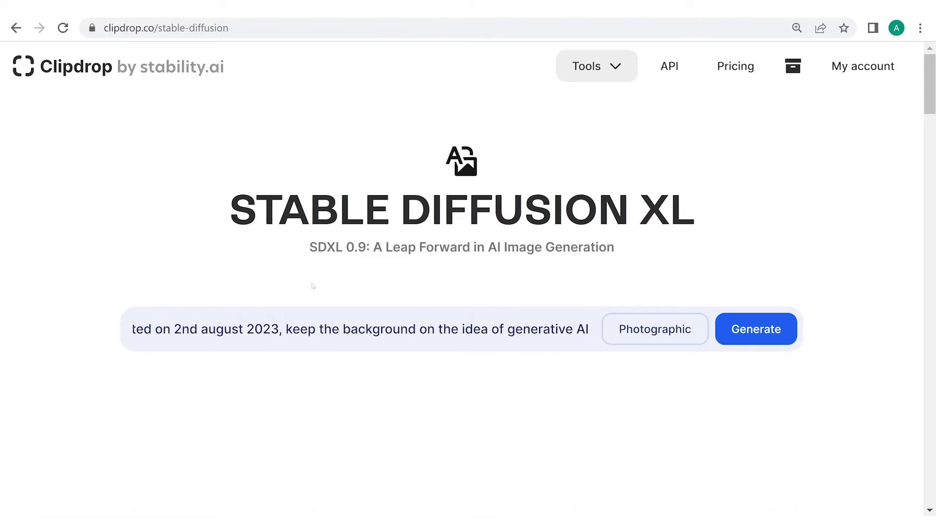
- Switch the image style from Photographic to No style
left_click(659, 338)
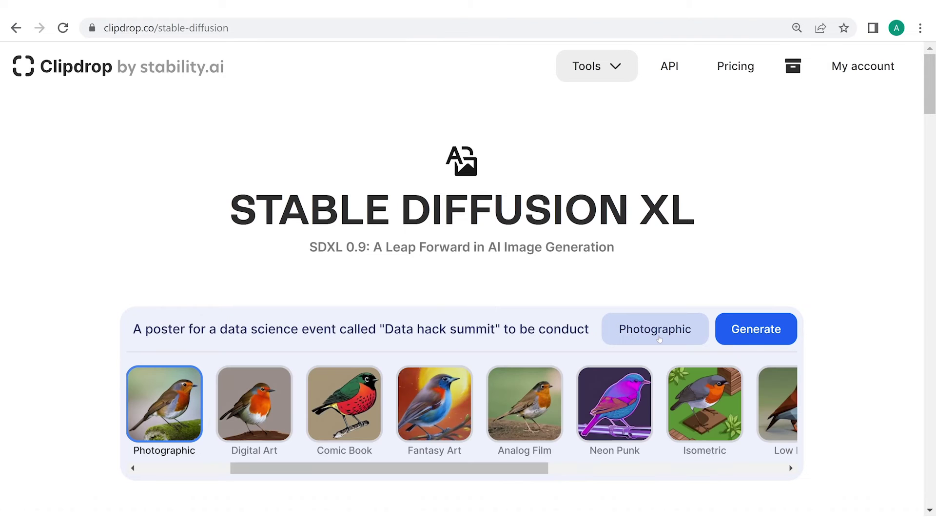
scroll(439, 407, "left", 4)
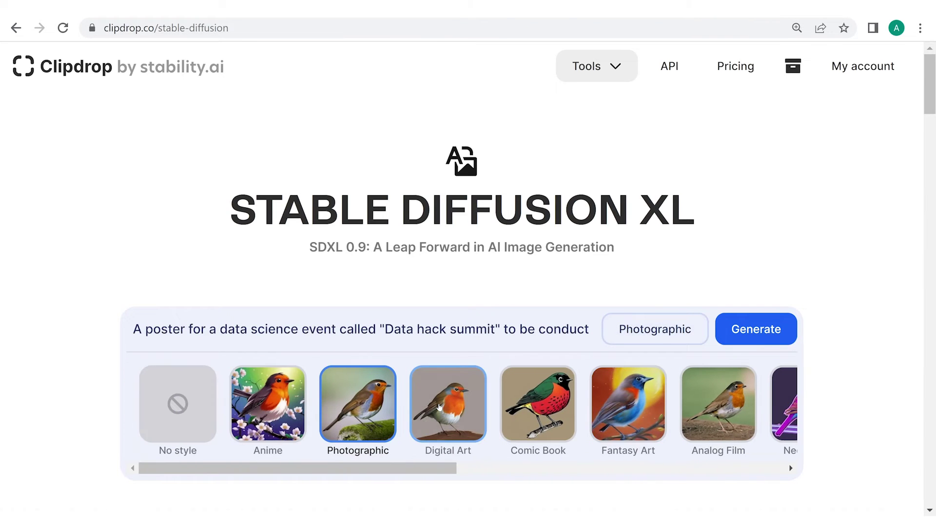
left_click(176, 414)
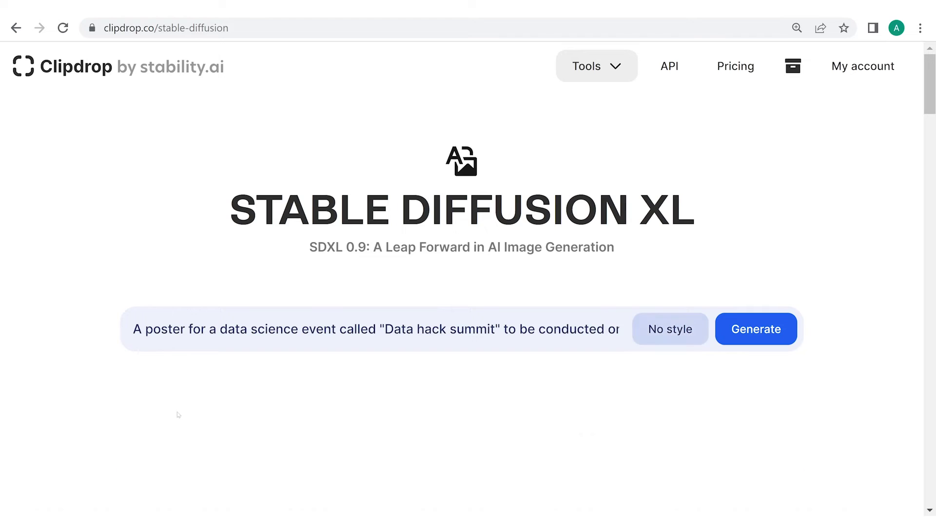
- Generate the four Data Hack Summit posters and view the top-left one
left_click(767, 328)
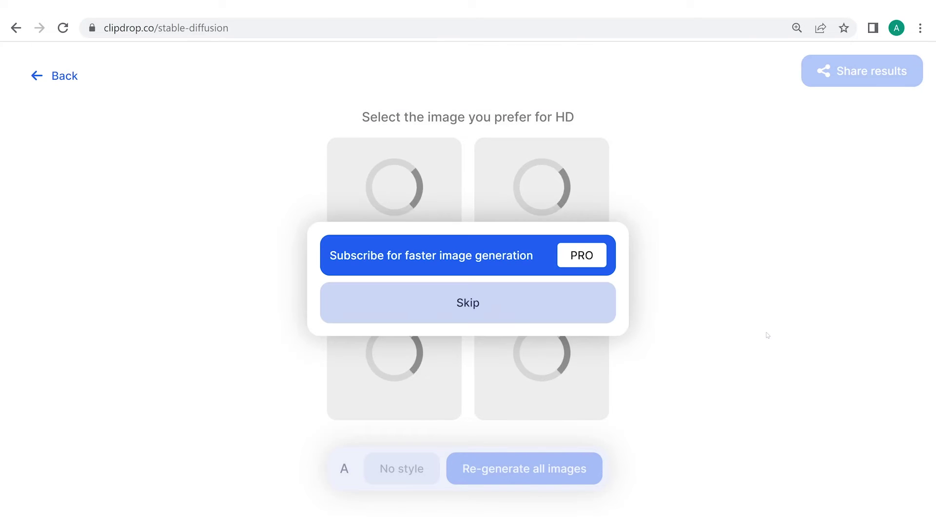
left_click(530, 299)
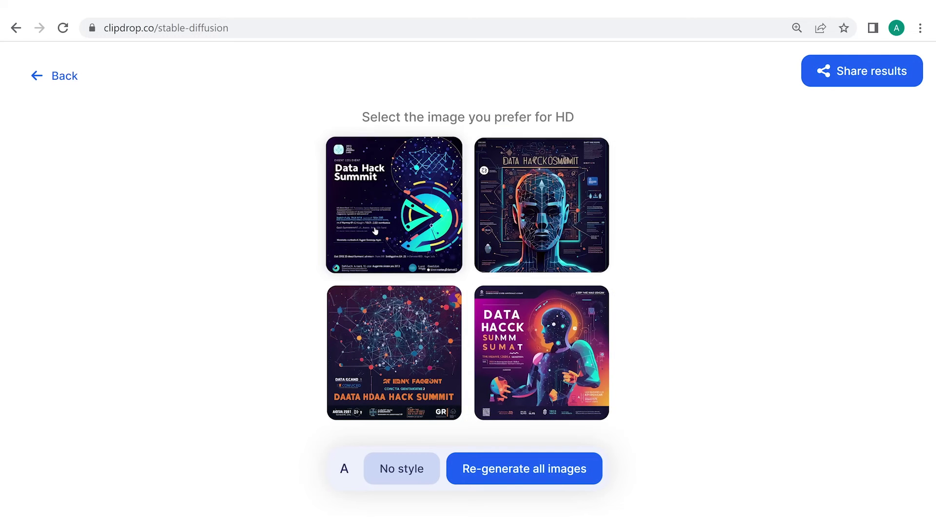
left_click(434, 249)
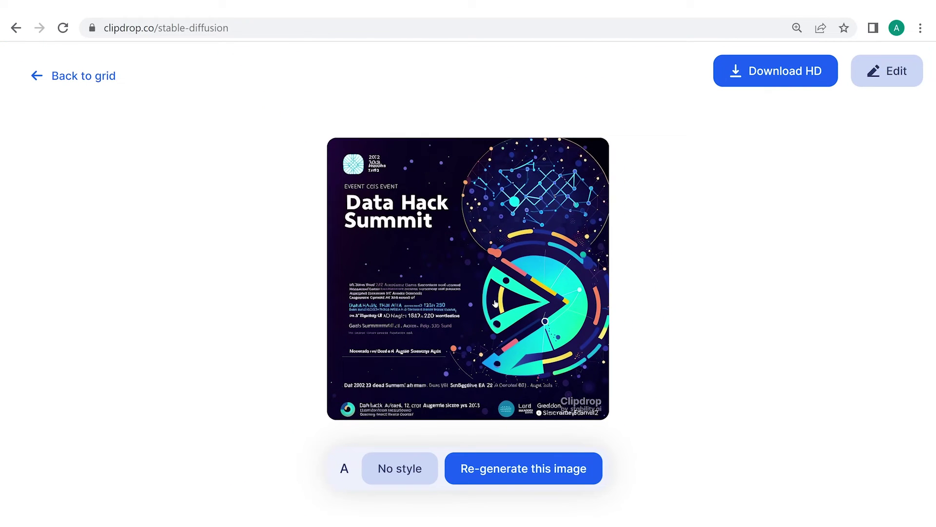
left_click(74, 75)
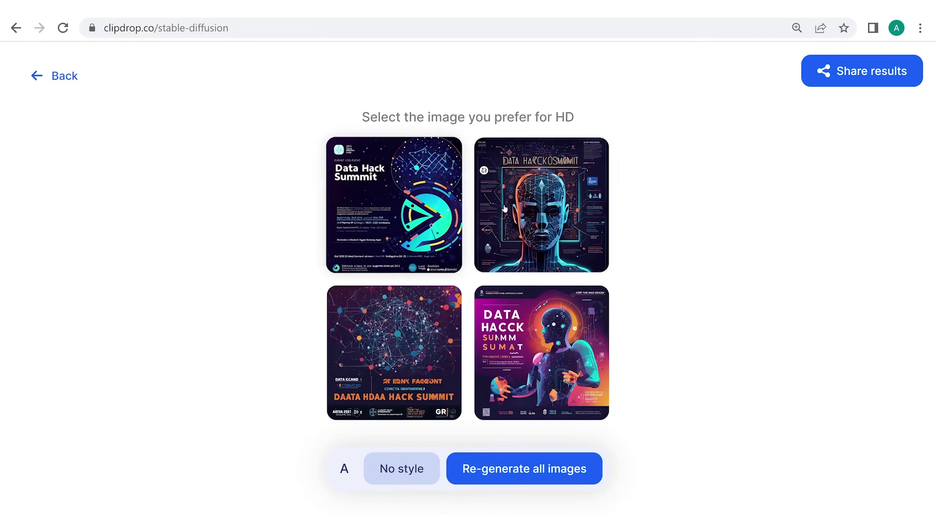
- Inspect the top-right face poster at full size, then go back to the prompt page
left_click(523, 210)
left_click(543, 211)
scroll(543, 211, "down", 2)
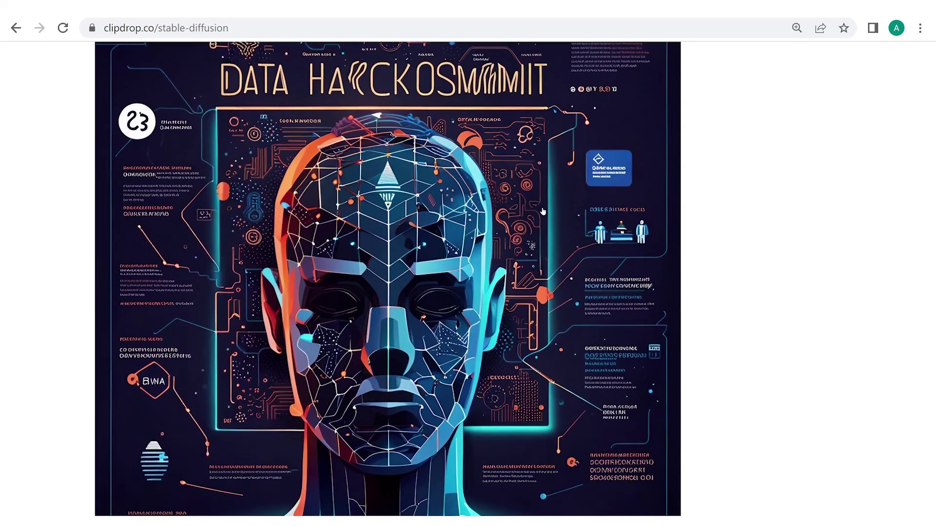
left_click(543, 211)
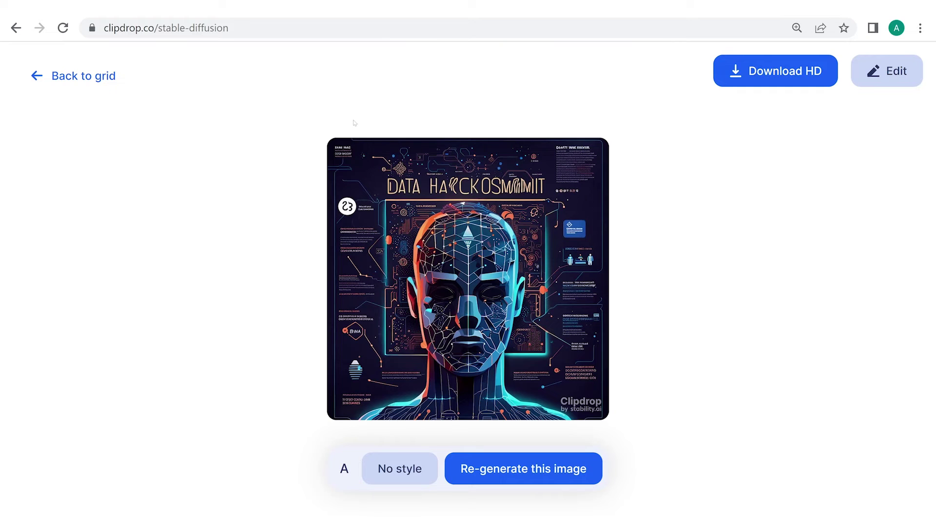
left_click(112, 72)
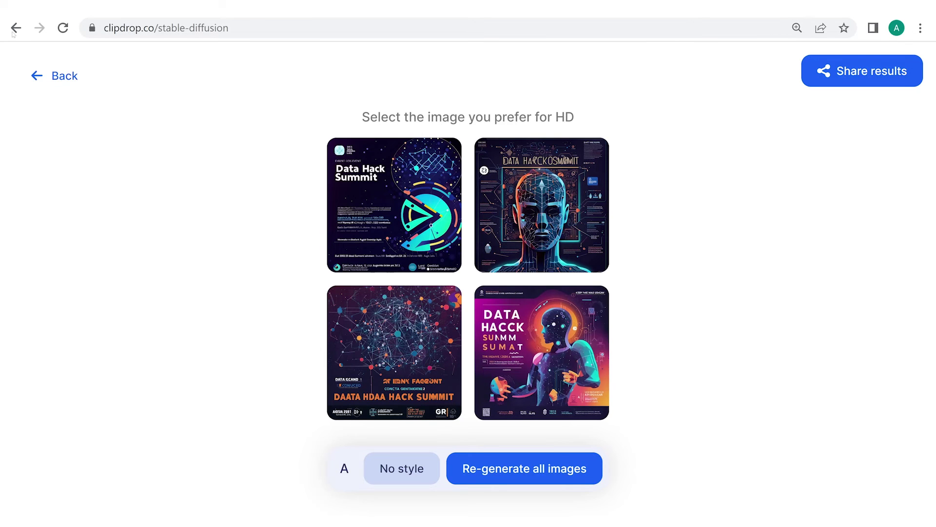
left_click(54, 76)
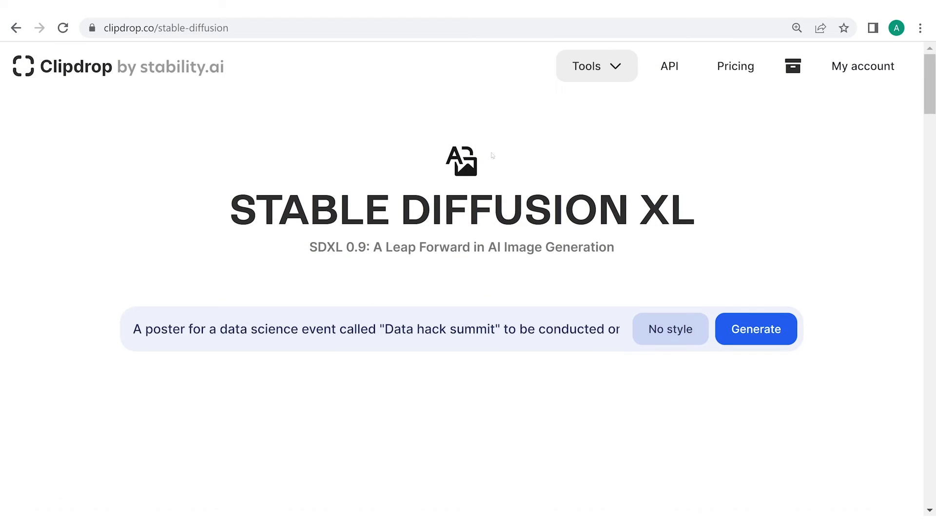
- Switch to the Stable Doodle tool and bring its blank canvas into view
left_click(599, 78)
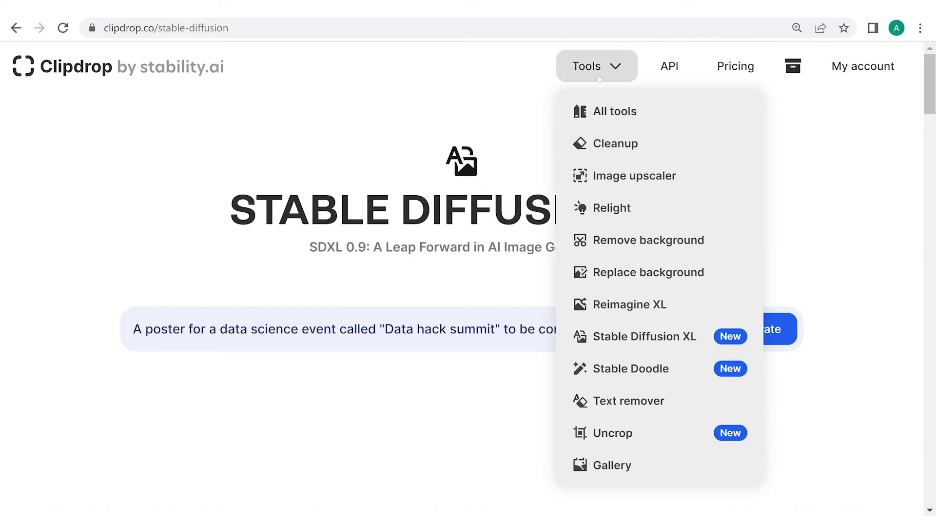
left_click(628, 369)
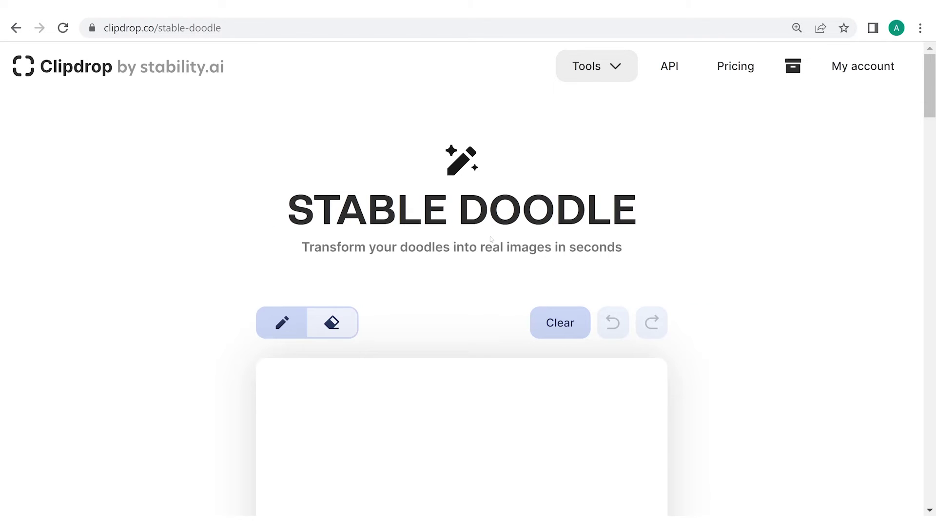
scroll(490, 238, "down", 2)
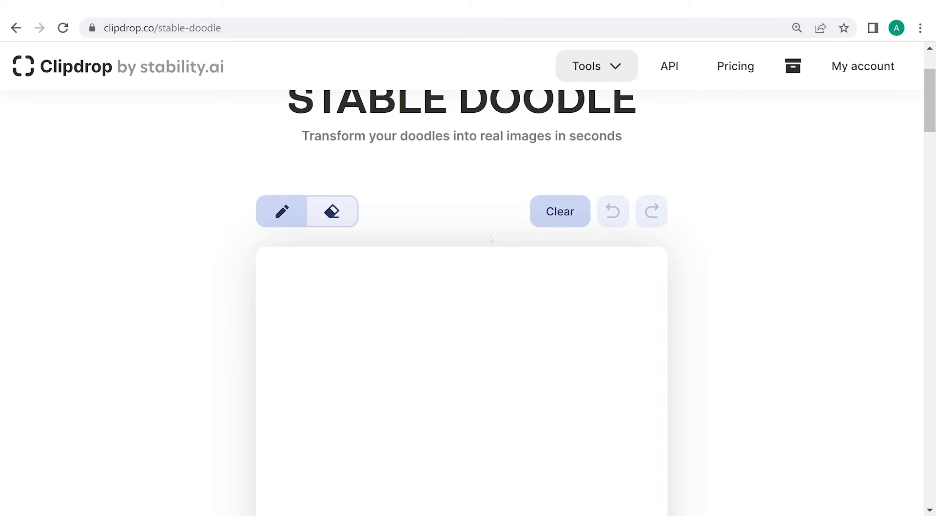
scroll(490, 238, "down", 2)
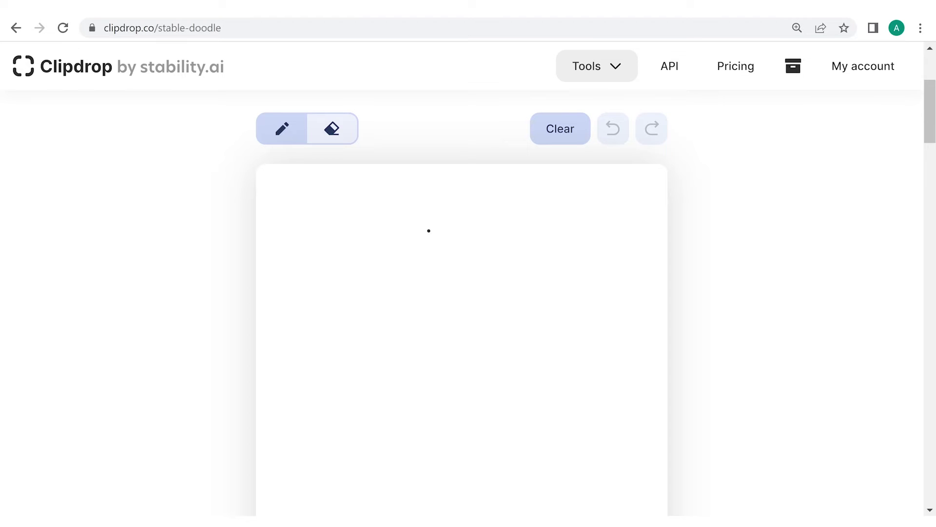
- Sketch a chair with a back, seat and four legs on the canvas
mouse_move(423, 235)
left_mouse_down()
mouse_move(411, 310)
mouse_move(435, 237)
mouse_move(533, 240)
mouse_move(501, 330)
left_mouse_up()
mouse_move(411, 311)
left_mouse_down()
mouse_move(367, 342)
mouse_move(421, 379)
mouse_move(497, 333)
left_mouse_up()
left_click_drag(411, 311, 434, 411)
left_click_drag(359, 349, 383, 432)
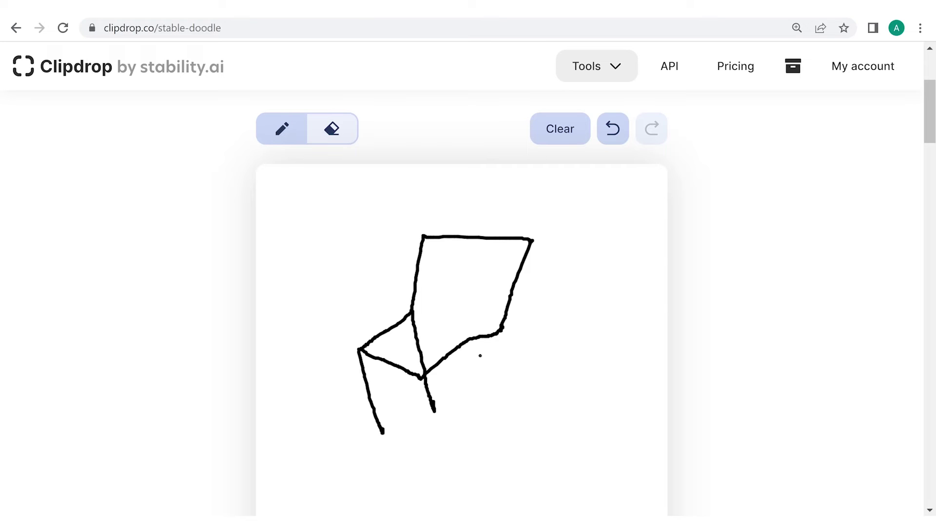
left_click_drag(501, 330, 523, 412)
left_click_drag(421, 378, 438, 445)
scroll(600, 384, "down", 1)
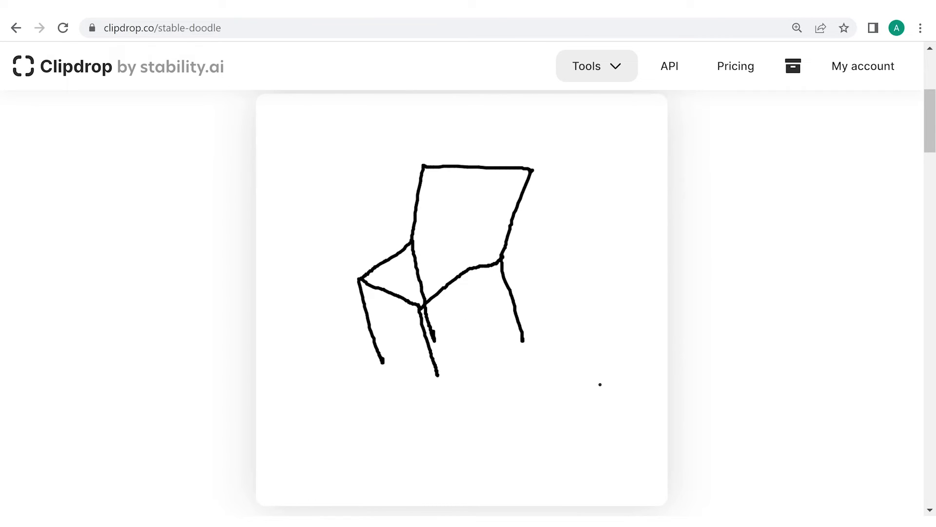
scroll(600, 384, "down", 1)
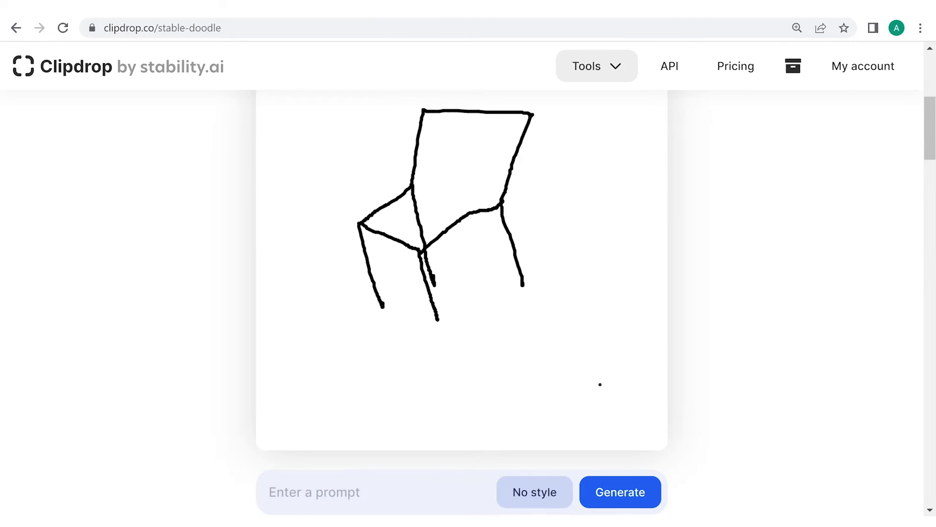
scroll(600, 384, "down", 1)
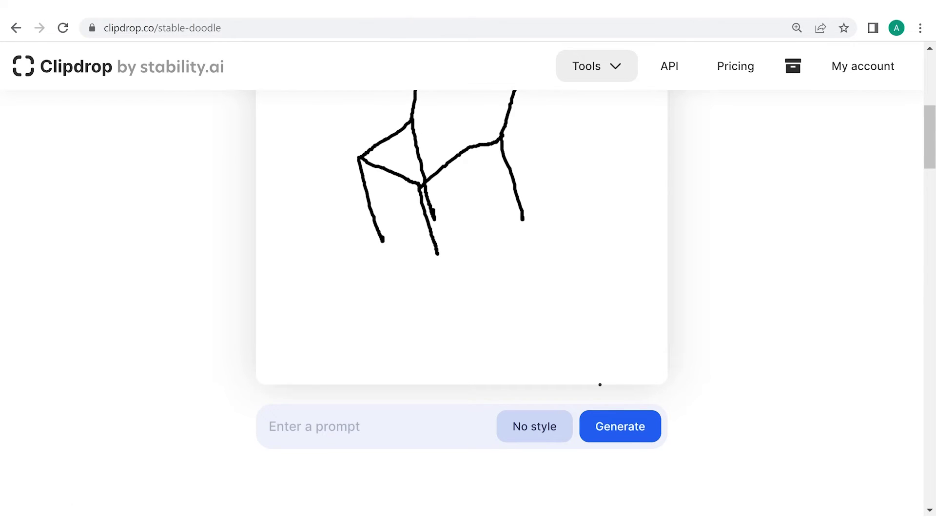
scroll(601, 384, "down", 2)
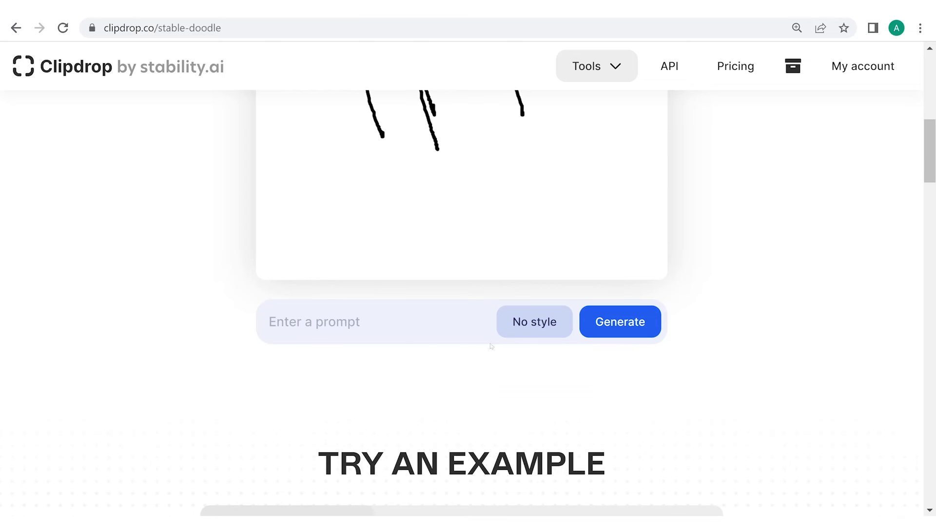
- Generate chairs from the doodle with prompt 'A white coloured plastic chair' and open the bottom-right result
key("Tab")
type("A white coloured plastic chair")
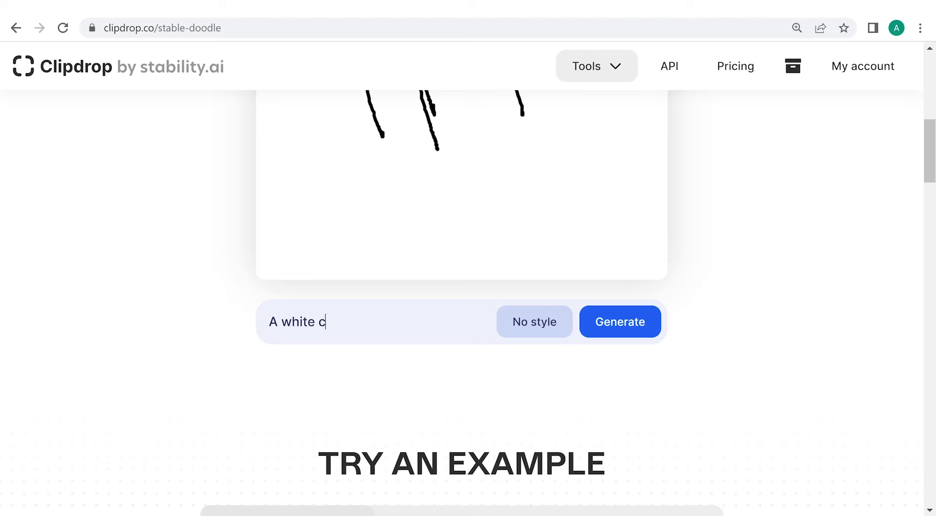
left_click(593, 328)
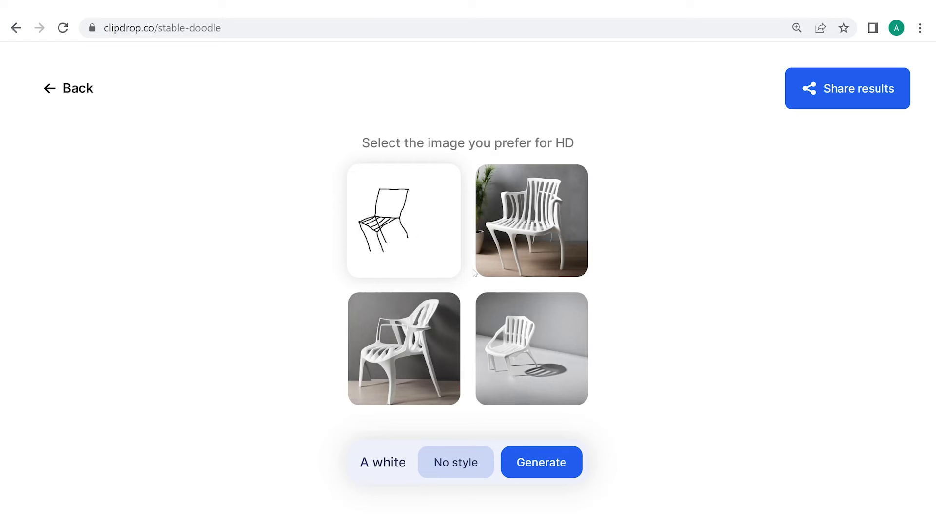
key("alt+Left")
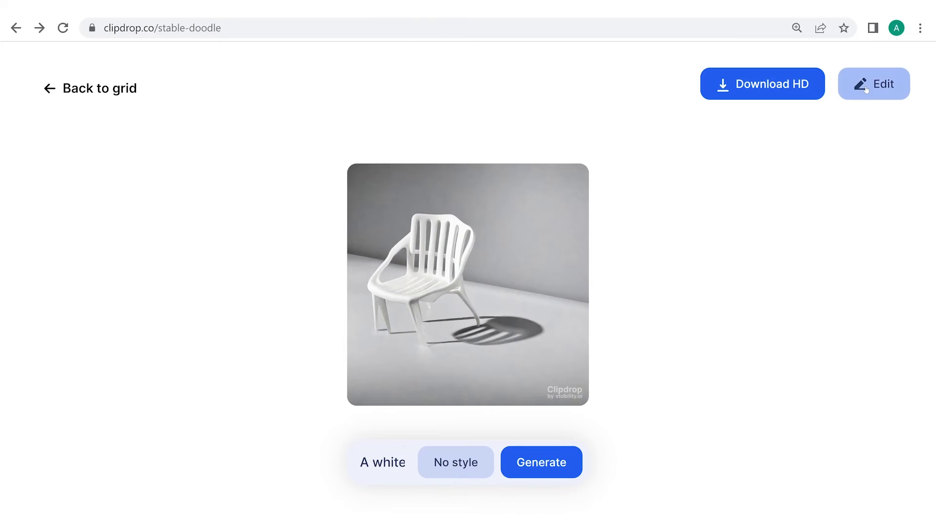
left_click(866, 88)
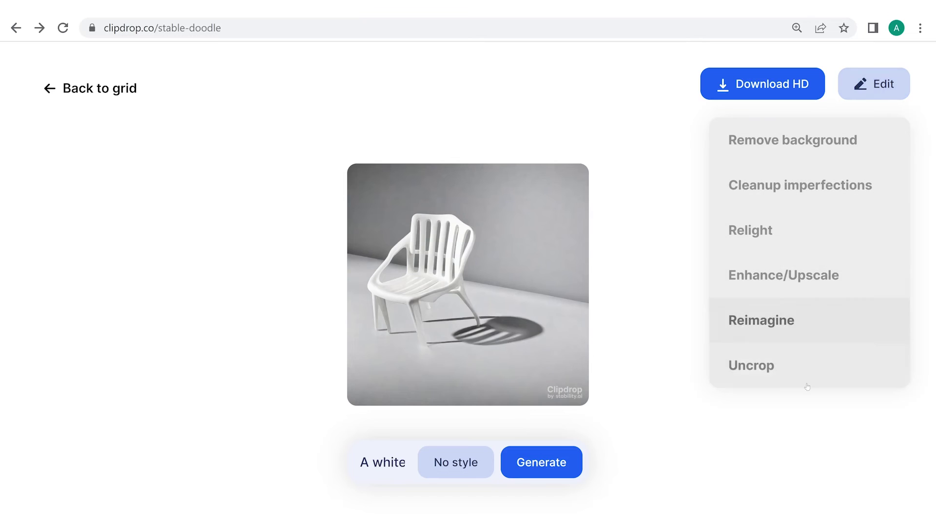
- Erase the chair's left front leg in Cleanup using a near-minimum brush size
left_click(795, 173)
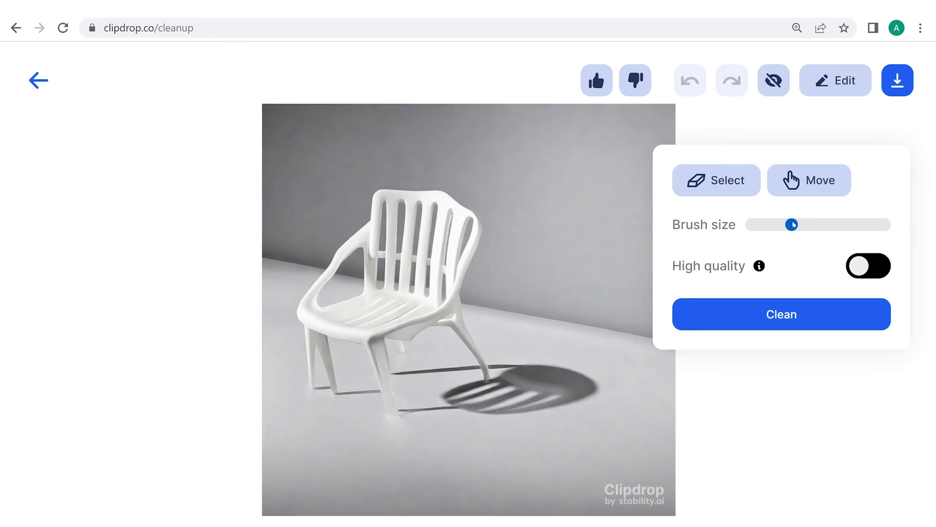
left_click_drag(793, 224, 883, 224)
left_click_drag(879, 220, 755, 224)
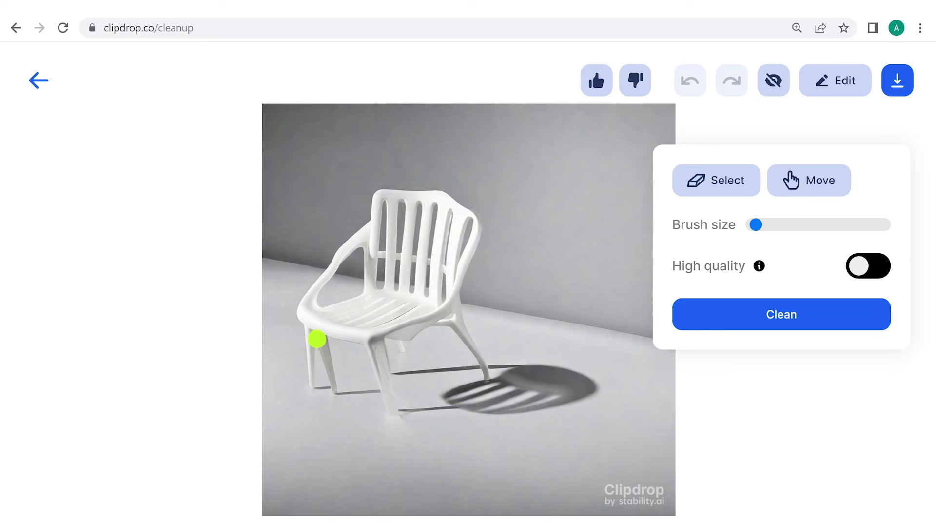
left_click_drag(317, 338, 334, 390)
left_click(769, 312)
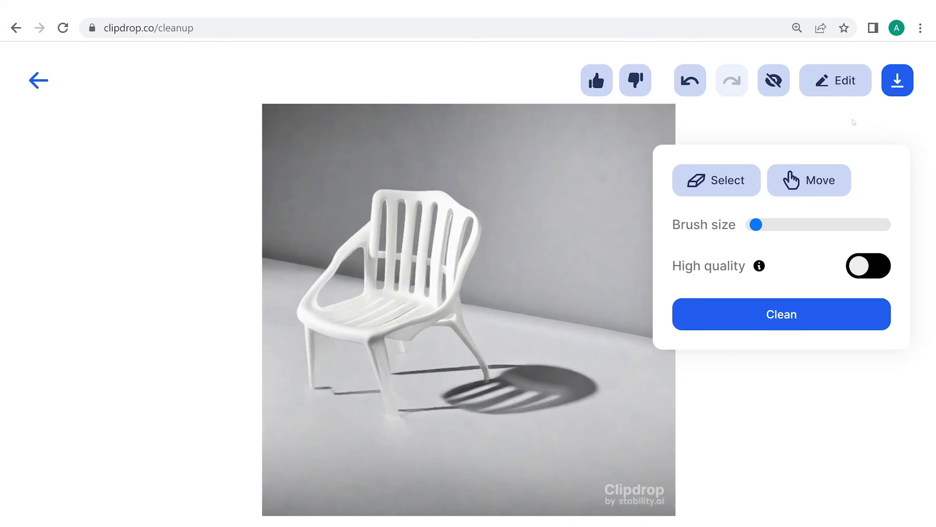
left_click(837, 84)
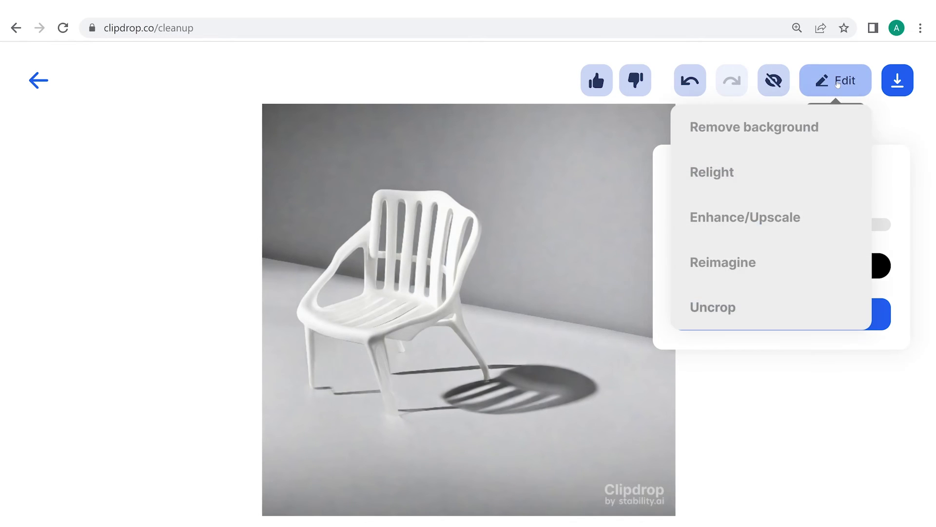
- Relight the downscaled chair image, raising Light 1's green intensity for a strong glow
left_click(740, 172)
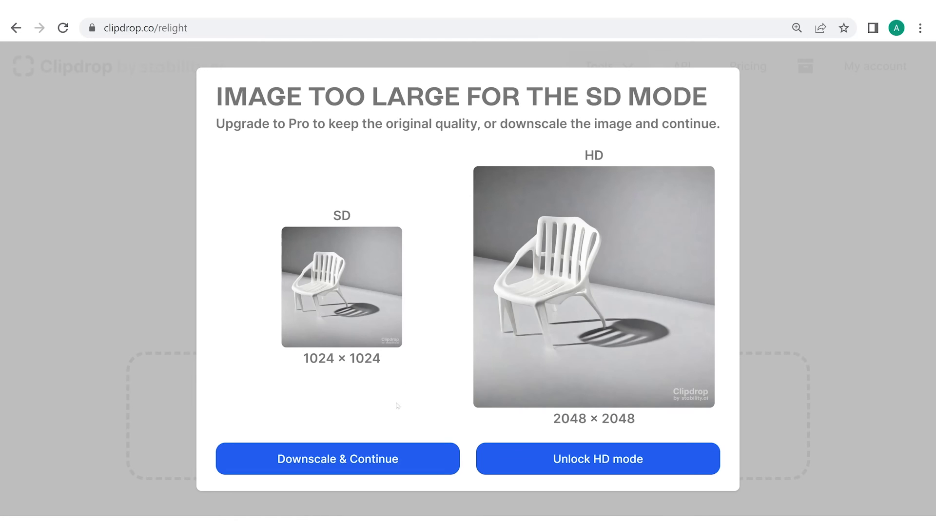
left_click(362, 457)
left_click(386, 472)
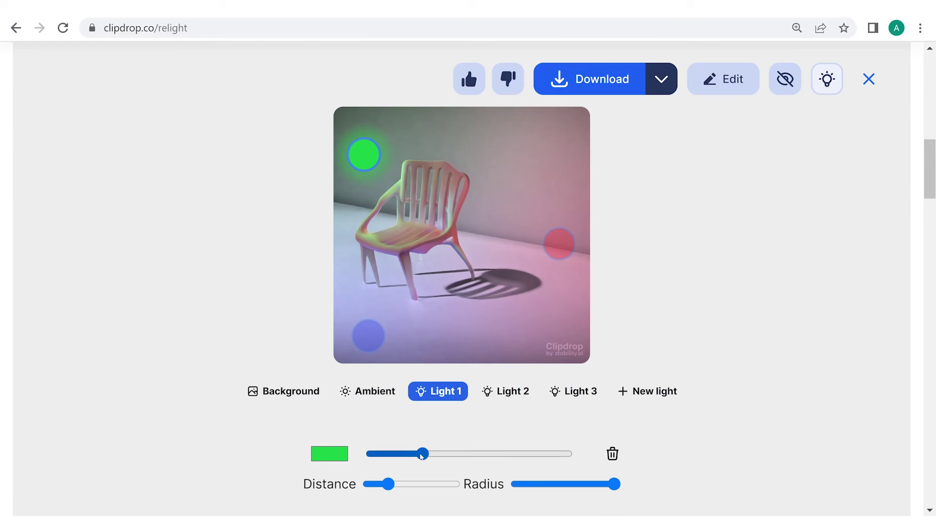
left_click_drag(422, 455, 517, 455)
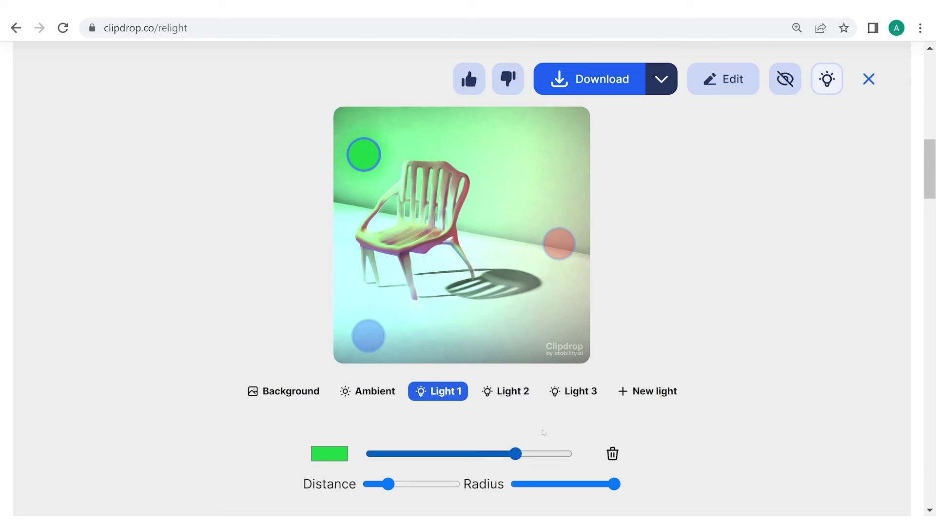
scroll(635, 366, "up", 2)
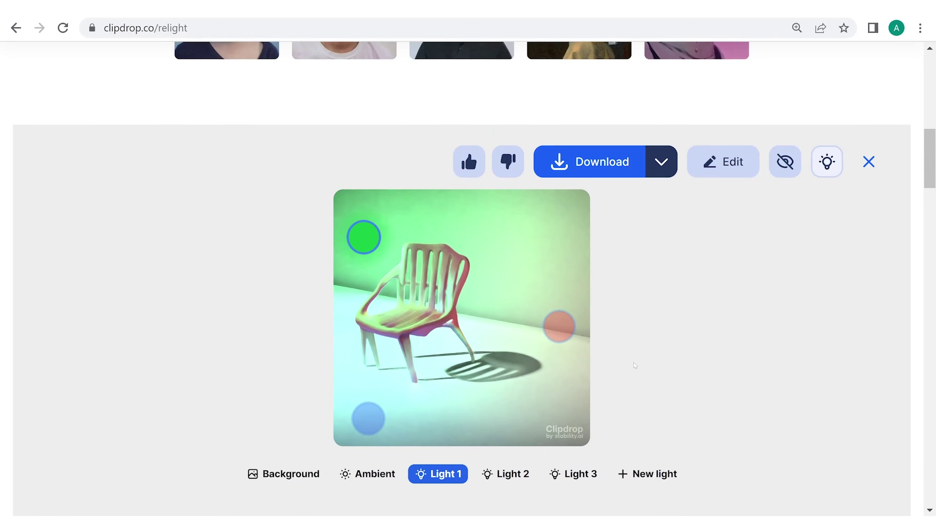
left_click(717, 173)
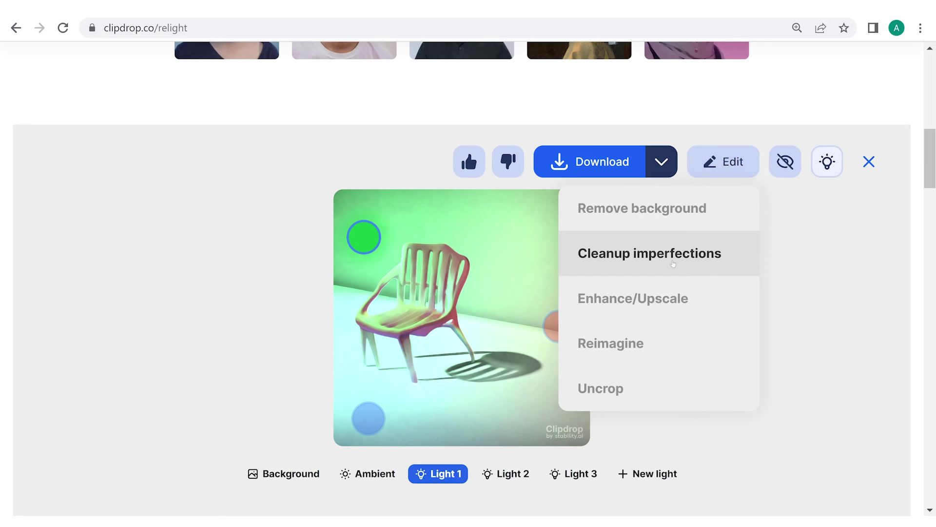
- Upscale the green-lit chair with Enhance/Upscale and compare before and after
left_click(664, 300)
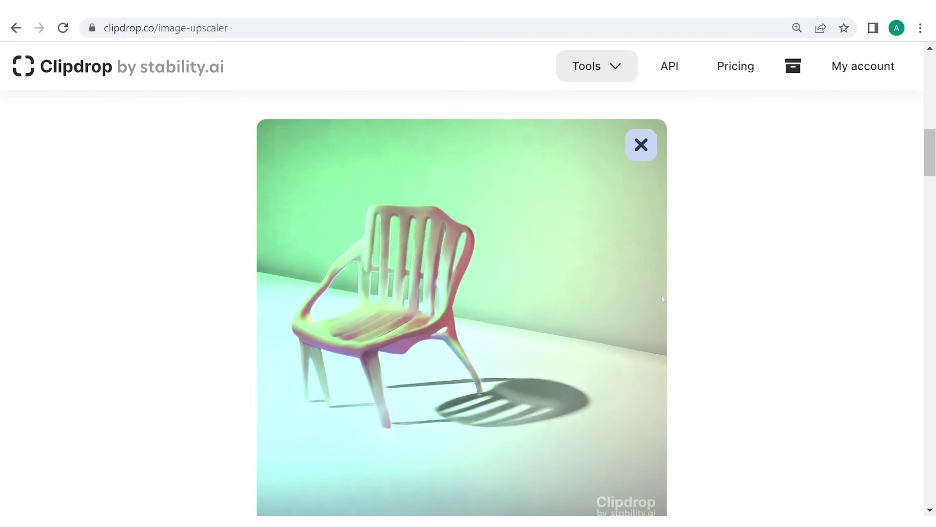
scroll(663, 298, "down", 1)
scroll(663, 299, "down", 2)
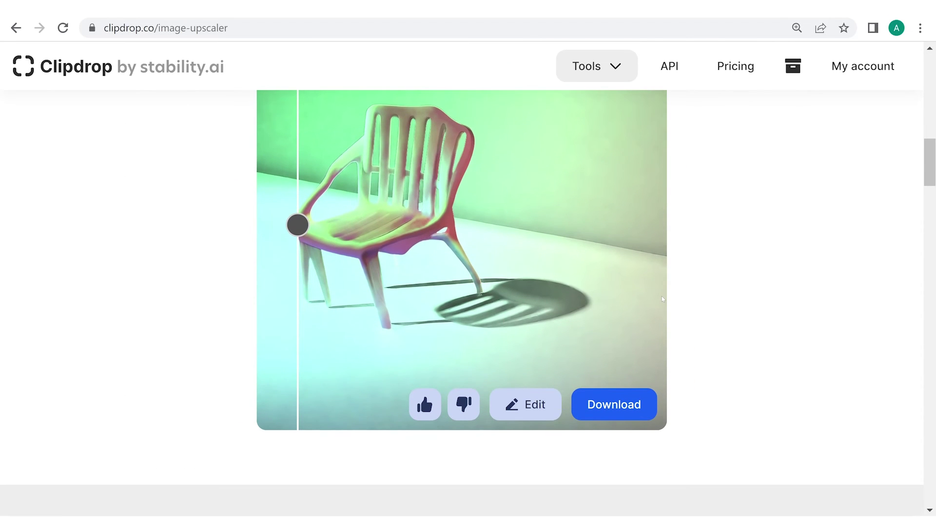
scroll(663, 298, "down", 1)
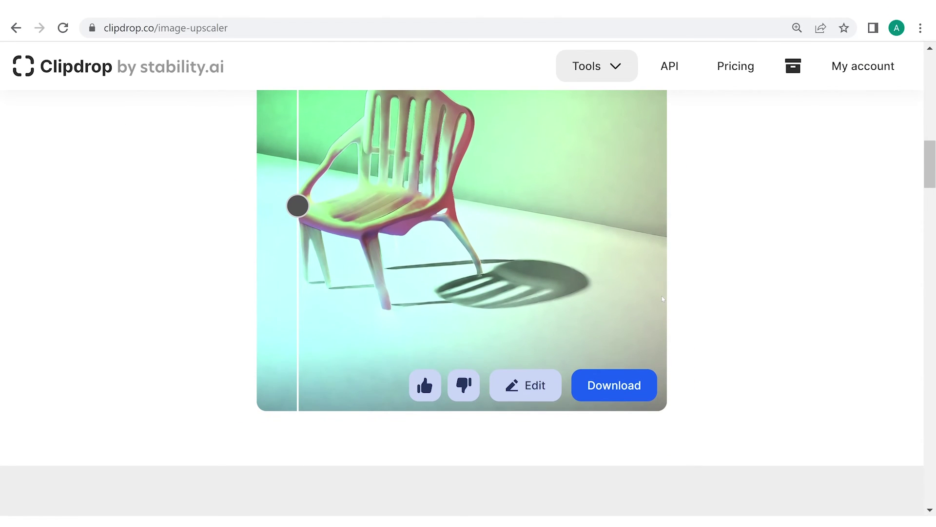
scroll(663, 299, "down", 1)
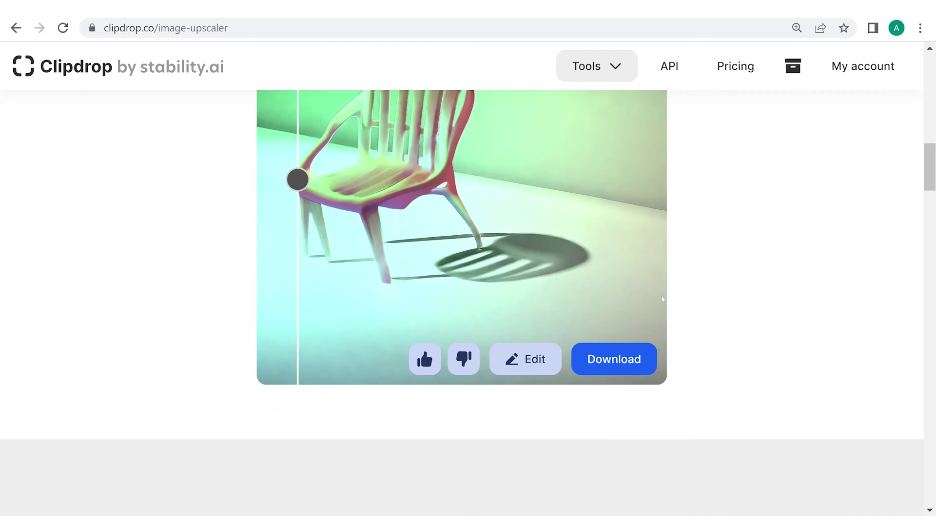
scroll(663, 298, "up", 2)
scroll(662, 299, "up", 1)
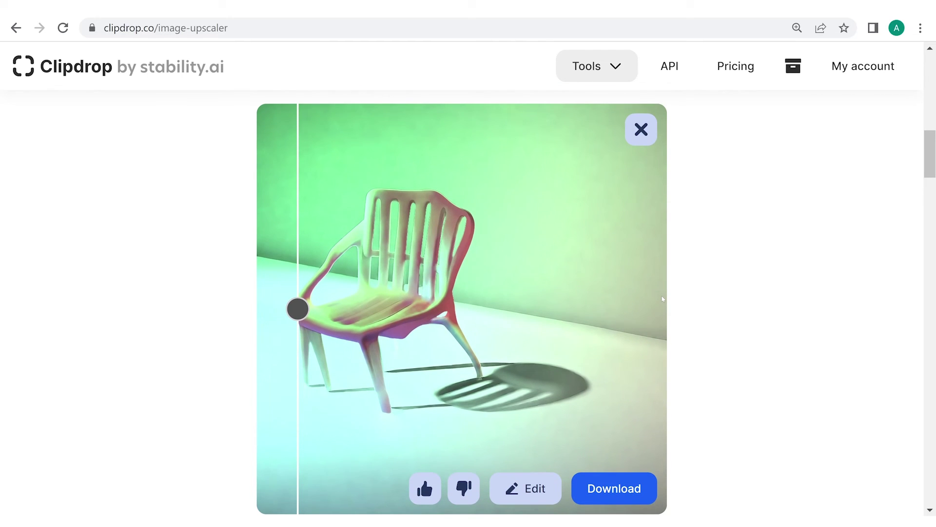
scroll(663, 298, "down", 2)
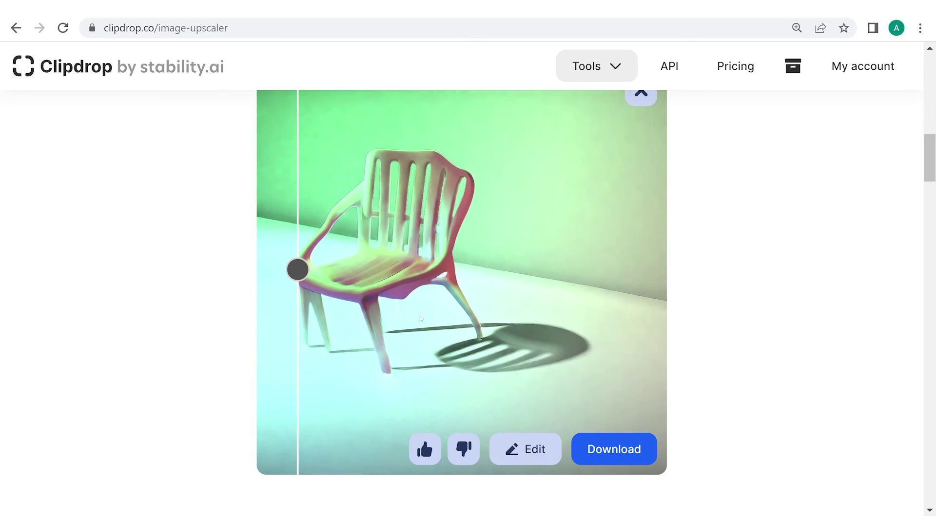
left_click(511, 449)
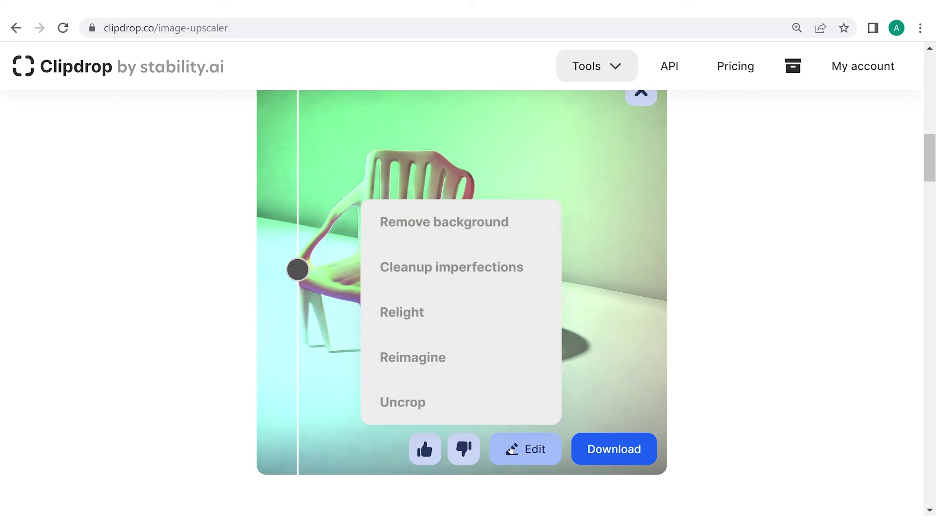
- Reimagine the upscaled green-lit chair into new variations
left_click(408, 356)
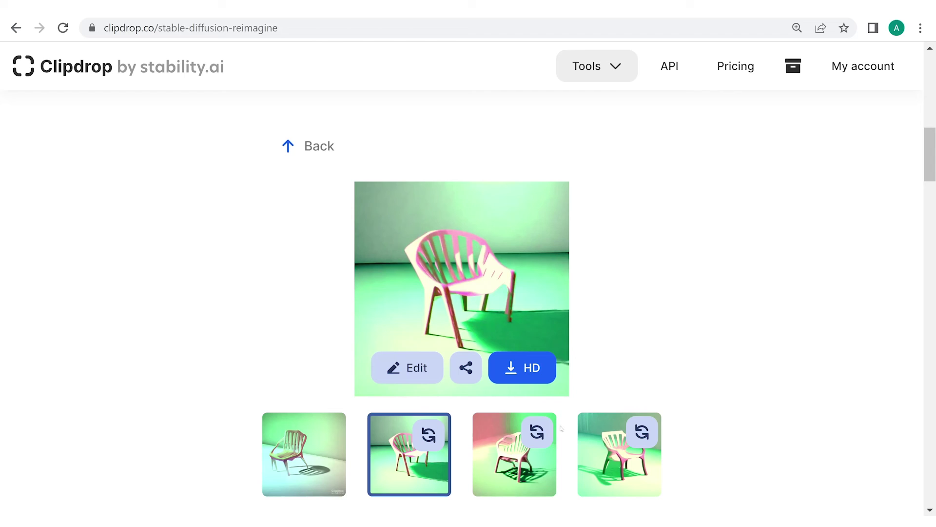
left_click(391, 367)
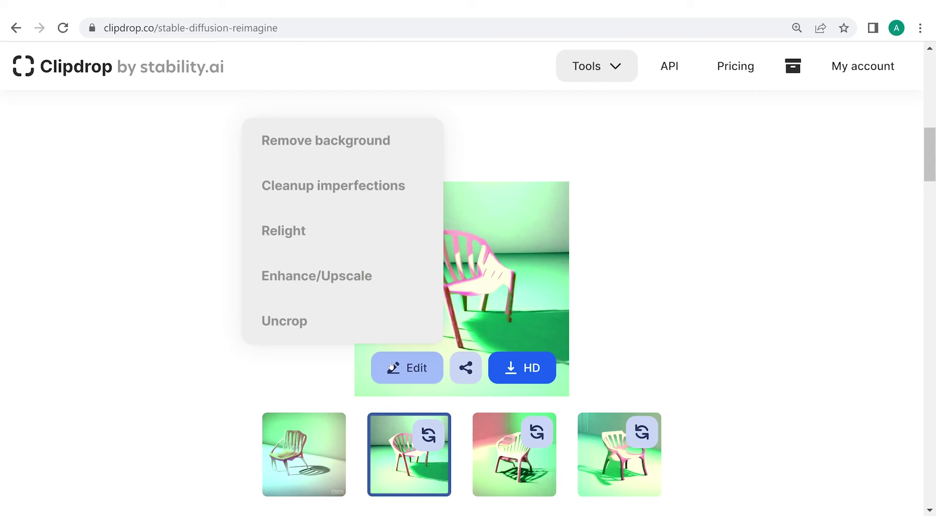
- Uncrop the chair image to a 782 × 576 frame and generate the expanded versions
left_click(305, 315)
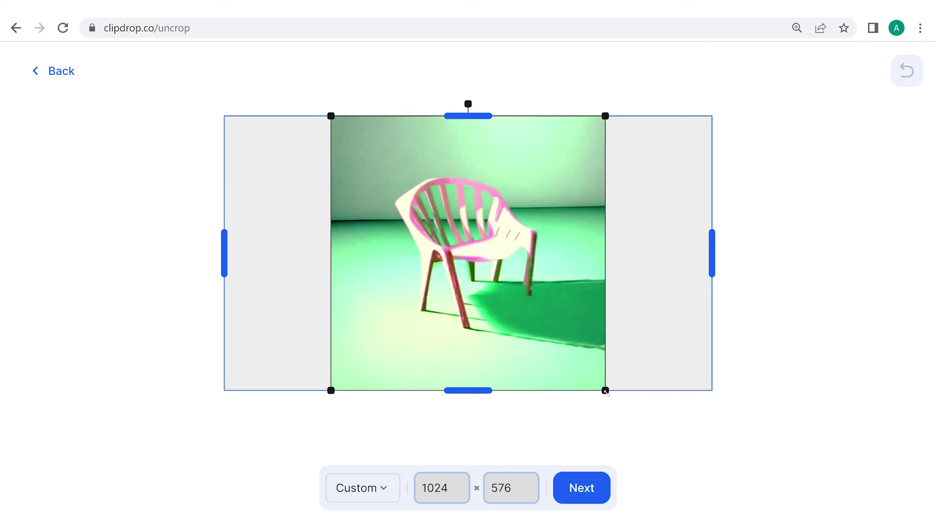
left_click_drag(606, 391, 622, 387)
left_click_drag(673, 255, 728, 157)
left_click_drag(265, 207, 377, 207)
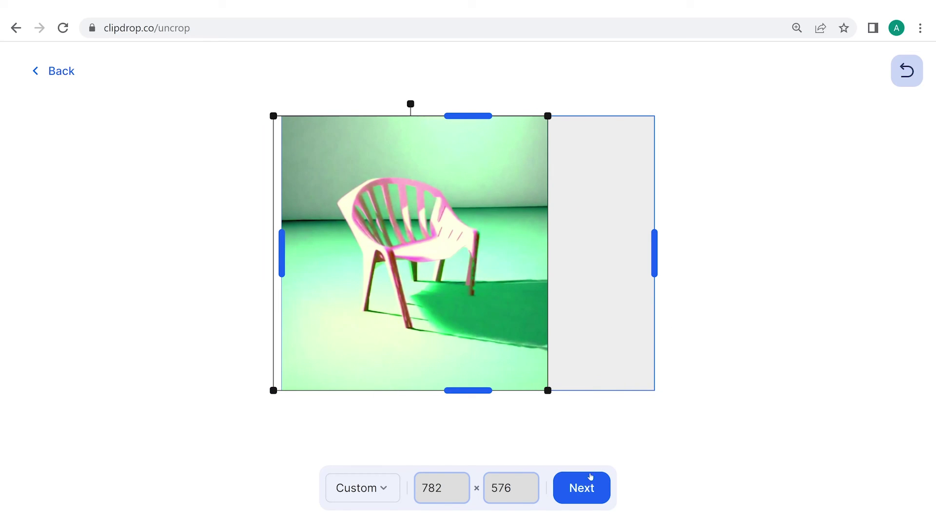
left_click(587, 497)
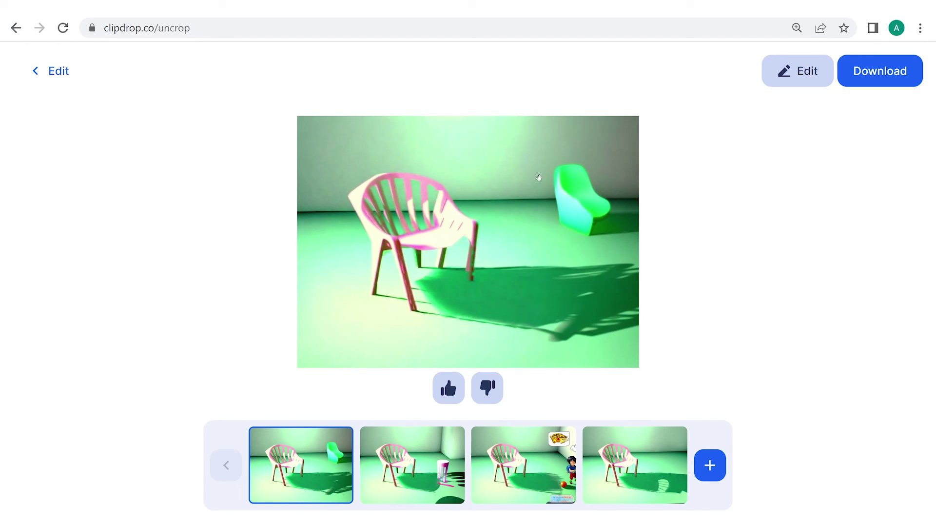
- Compare the uncropped versions and keep the one with the pink stool
left_click(448, 462)
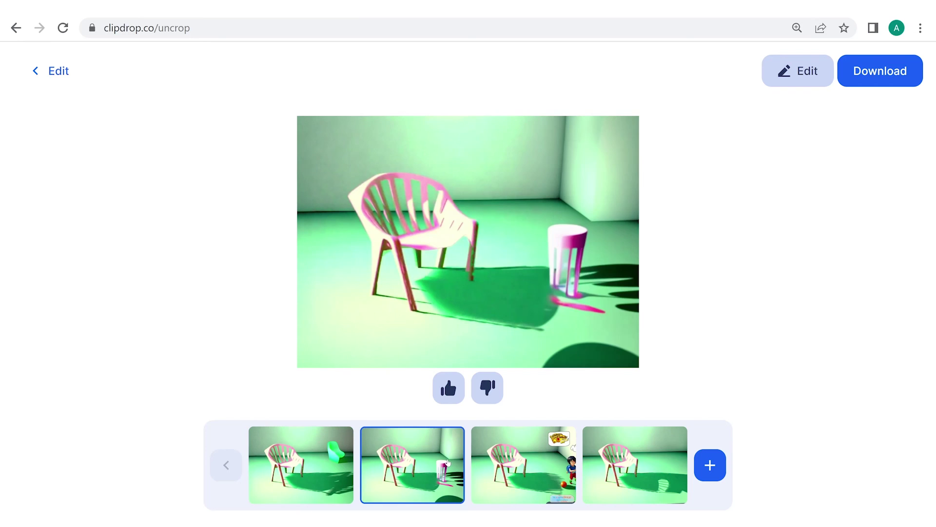
left_click(512, 488)
left_click(642, 463)
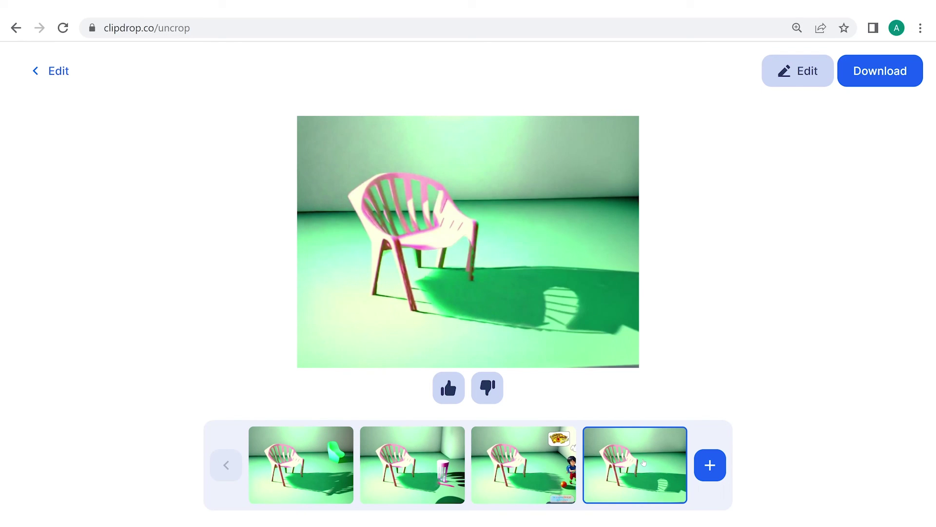
left_click(422, 486)
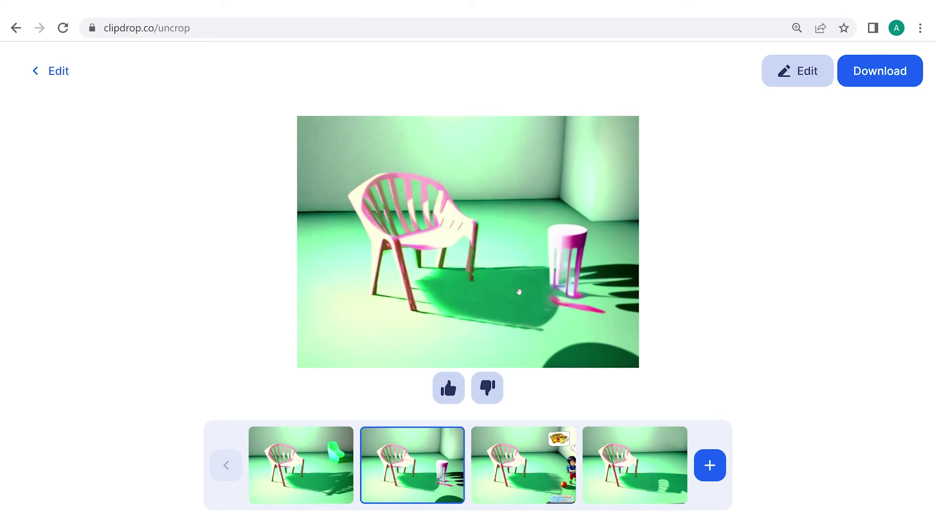
- Remove the background from the uncropped scene, leaving the chair and pink stool on transparency
left_click(803, 62)
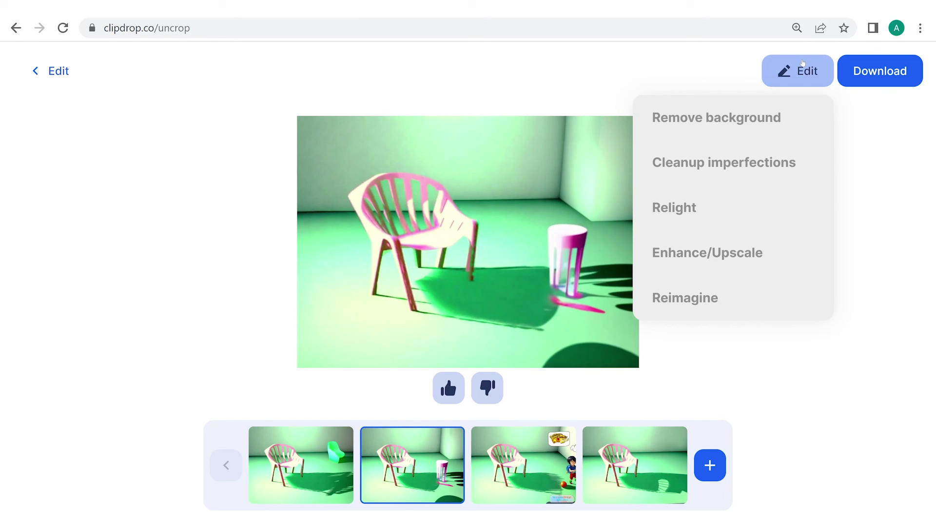
left_click(740, 117)
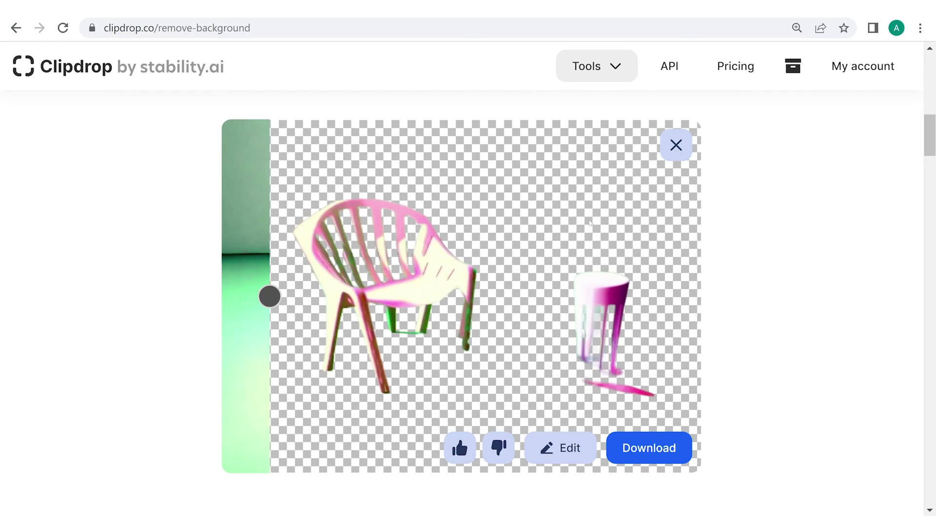
scroll(590, 222, "up", 4)
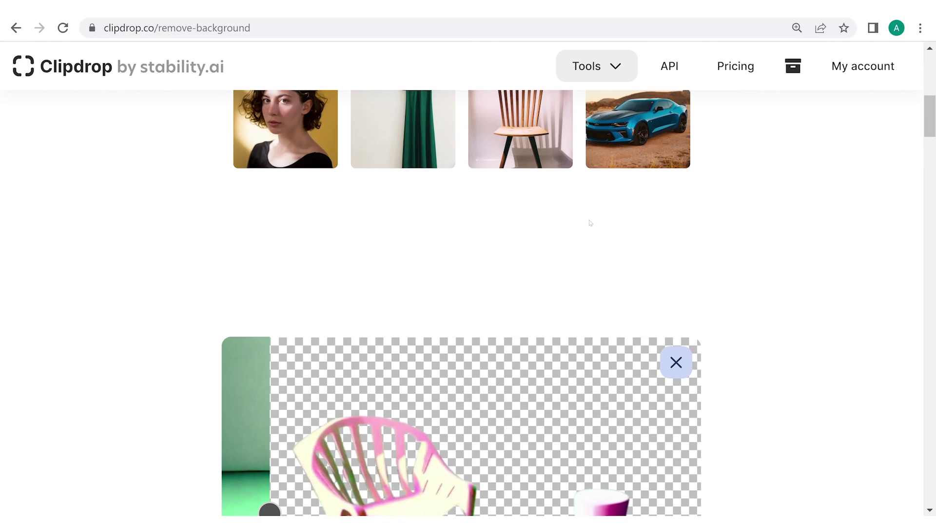
scroll(590, 222, "down", 2)
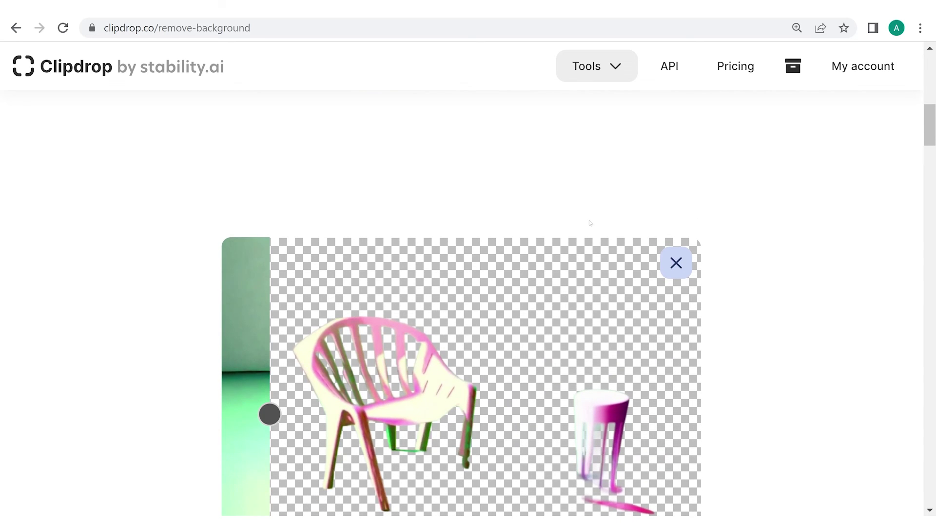
scroll(590, 223, "down", 2)
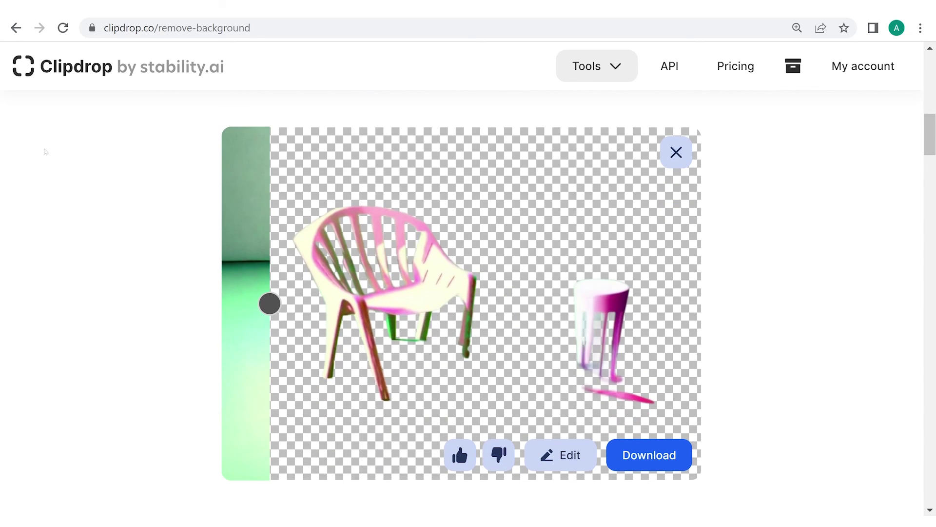
- Go from the Clipdrop home page to the Cleanup tool and upload the 'sketch' image from Downloads
left_click(73, 71)
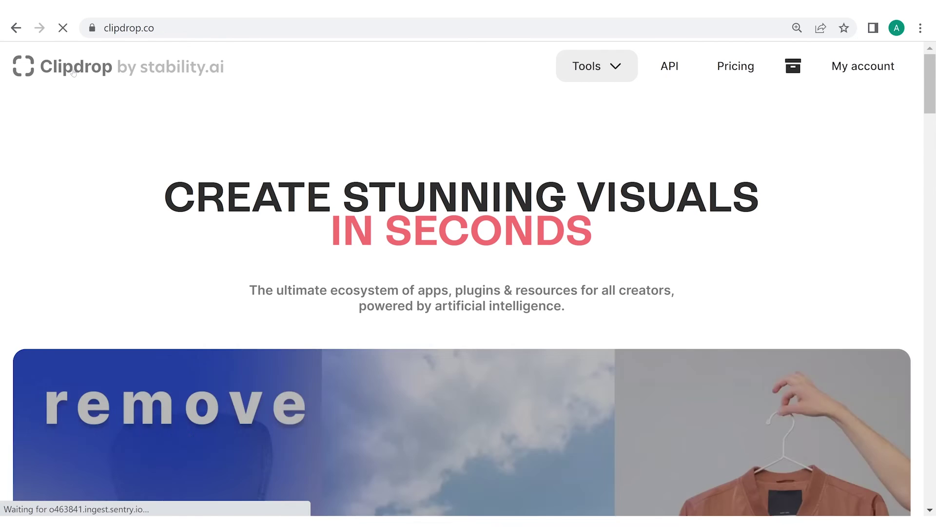
left_click(607, 78)
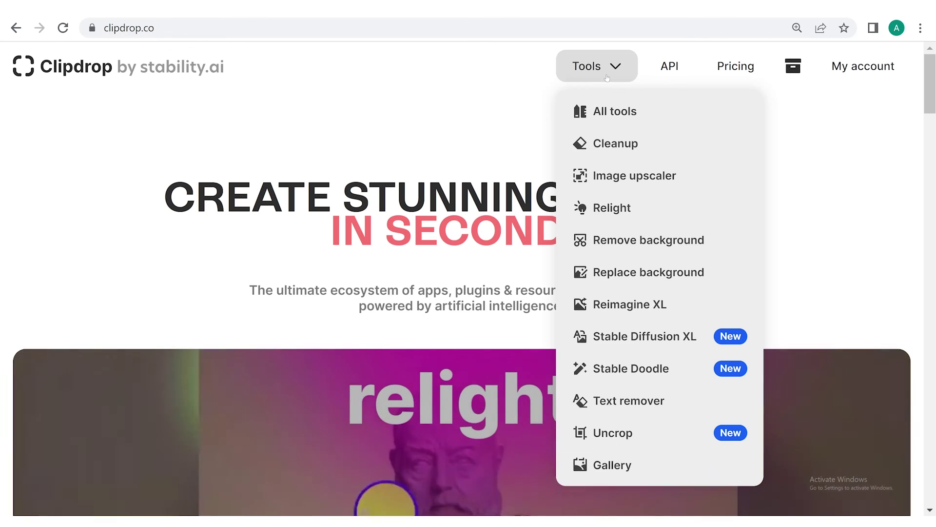
left_click(608, 143)
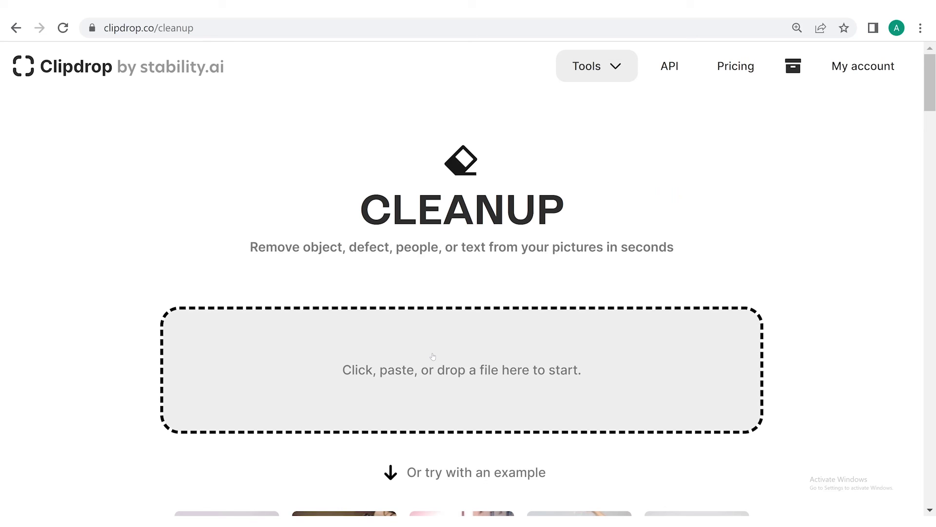
left_click(432, 352)
left_click(161, 161)
left_click(333, 325)
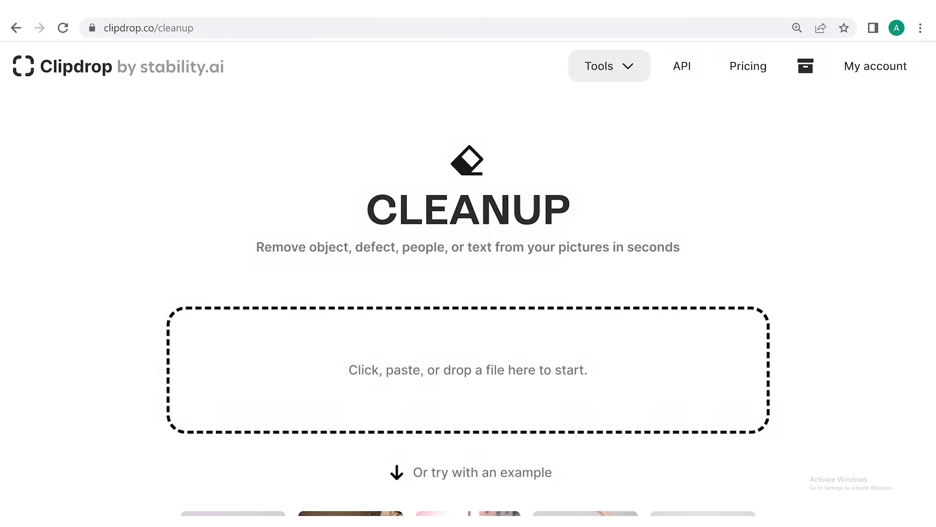